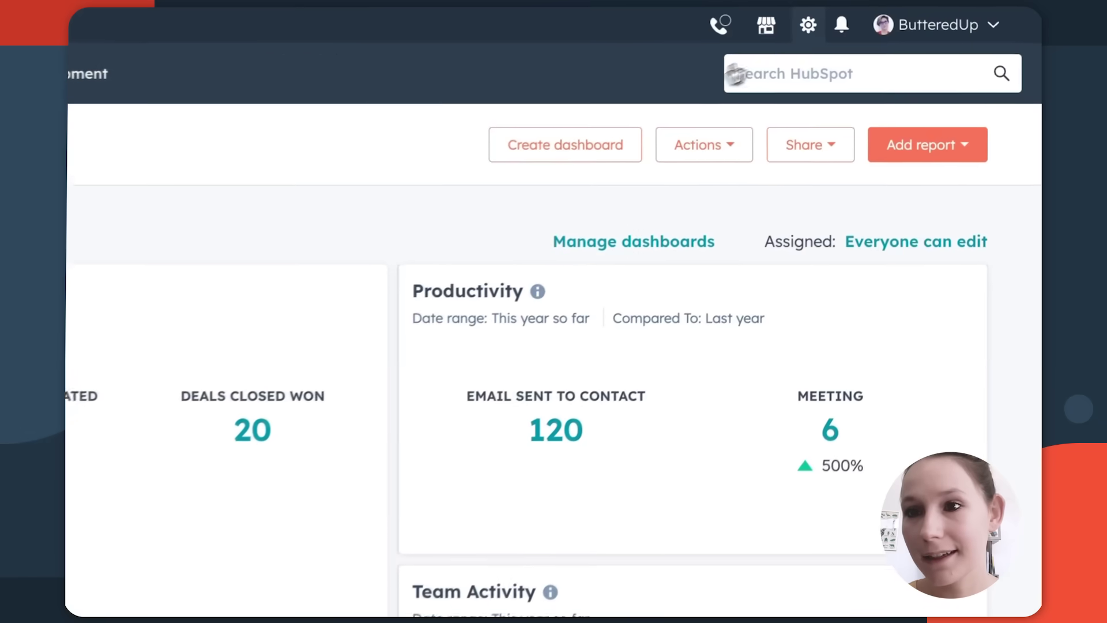
- Open the Social section of the account settings, among the marketing tools
left_click(803, 26)
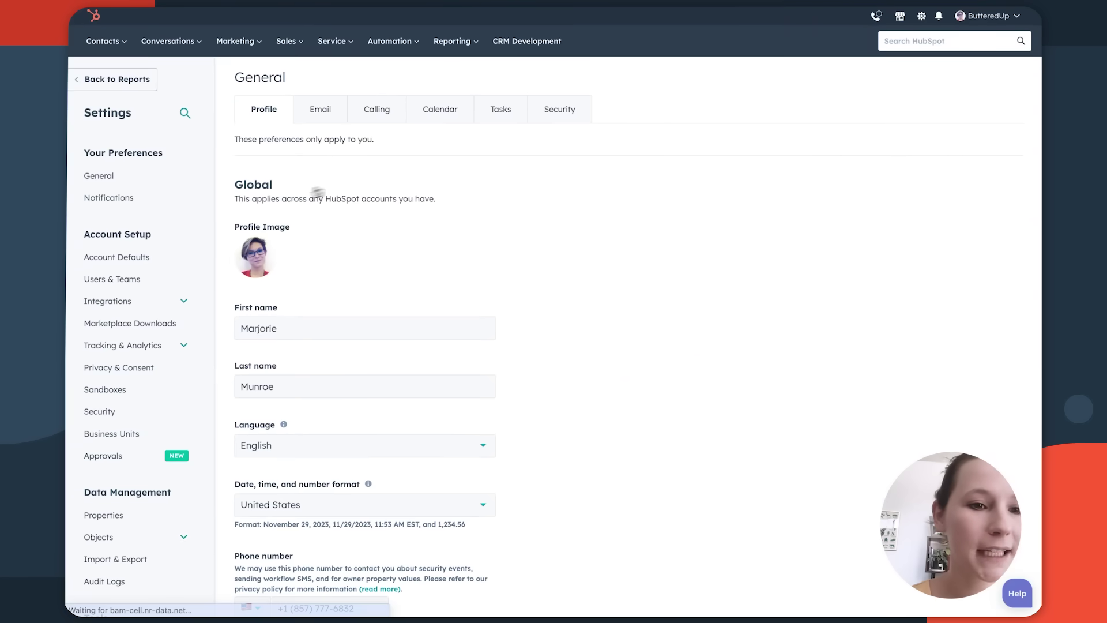
scroll(194, 231, "down", 4)
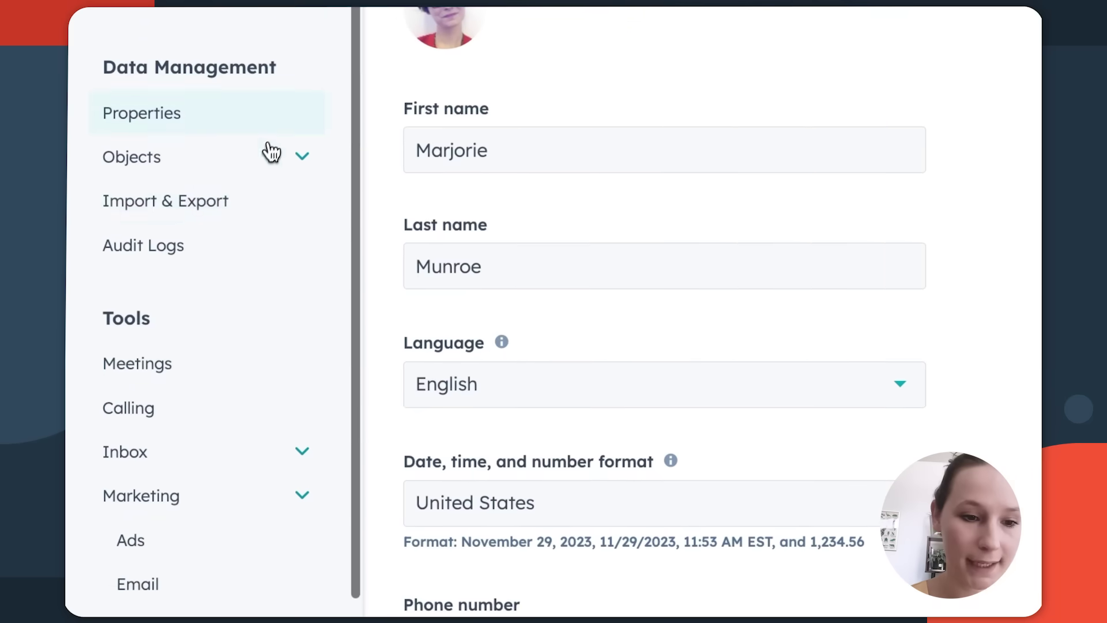
scroll(268, 156, "down", 3)
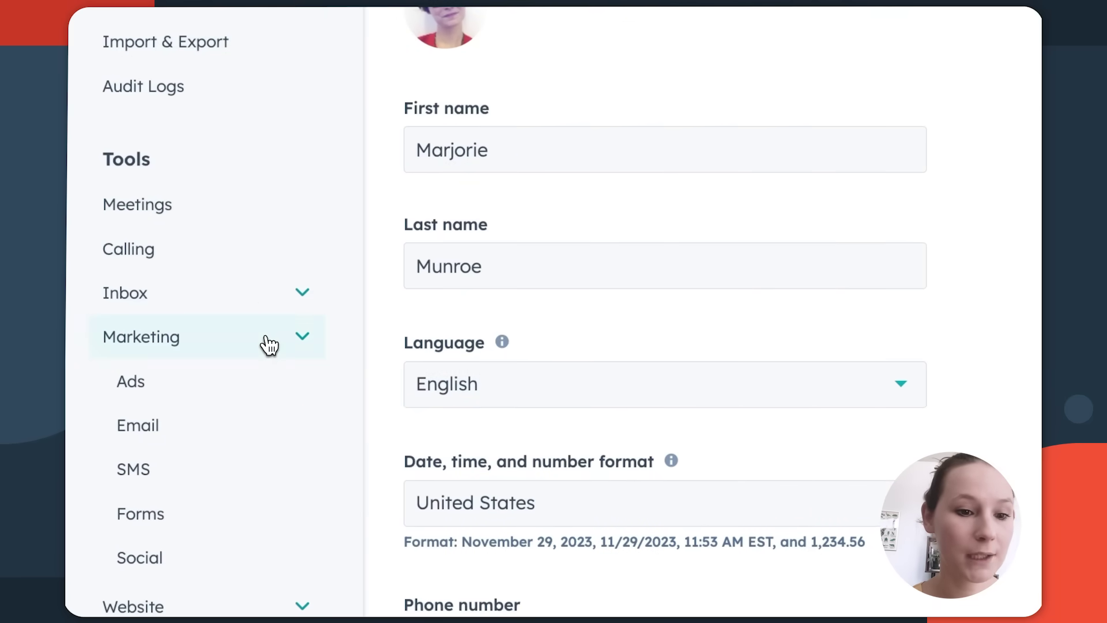
left_click(253, 555)
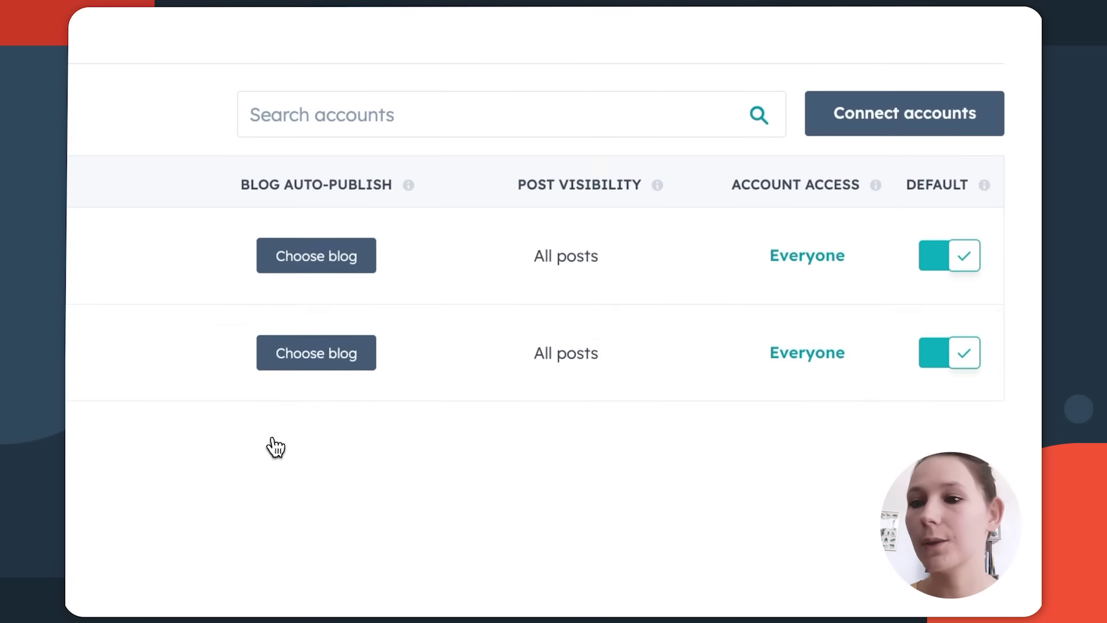
- View the networks available for connecting a social account and close the selection without choosing one
left_click(842, 121)
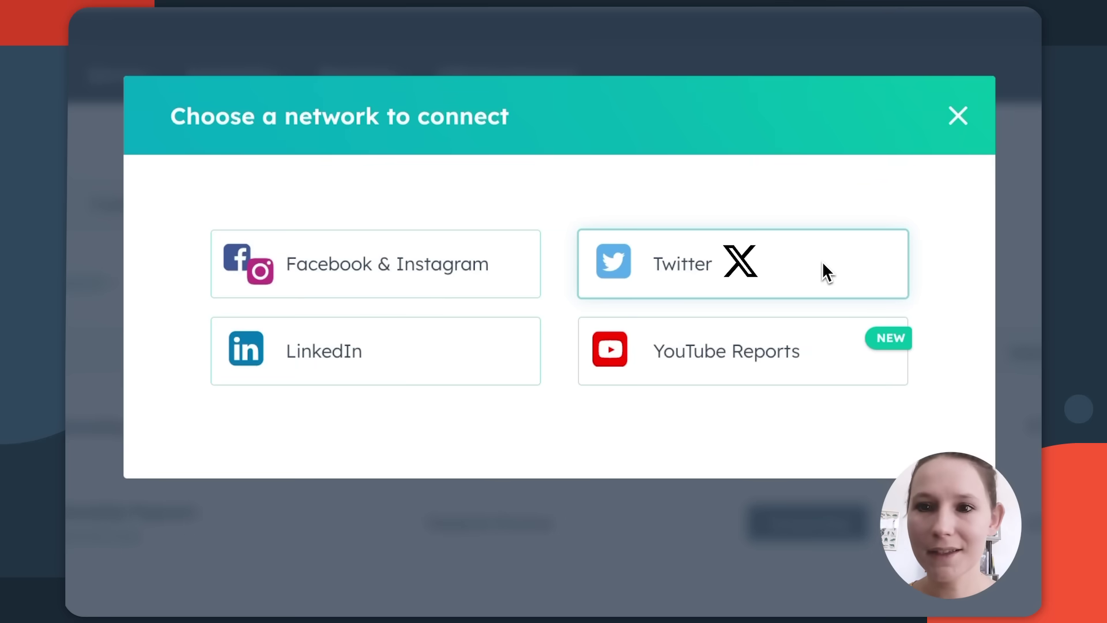
left_click(959, 133)
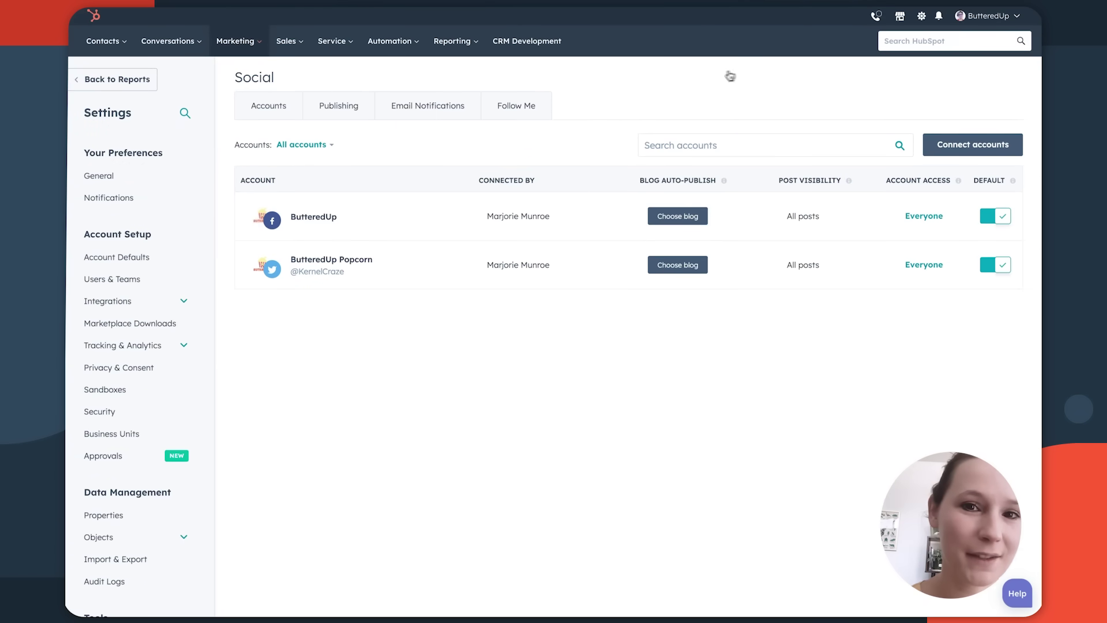
- Open the marketing Social tool and view the managed posts as a list and as a calendar
left_click(235, 41)
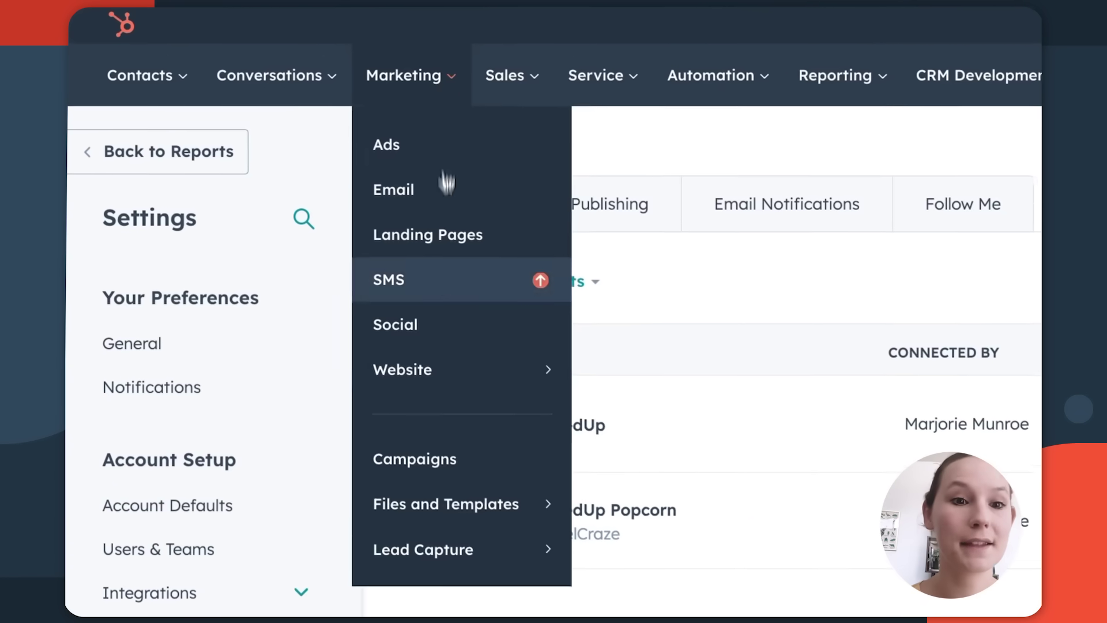
left_click(442, 329)
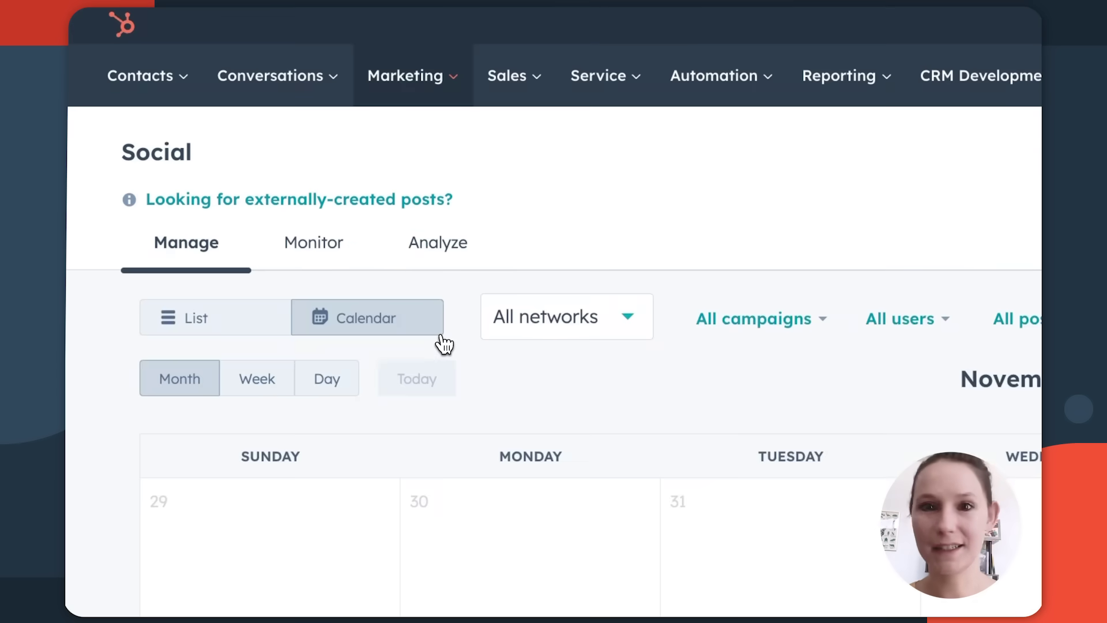
left_click(275, 311)
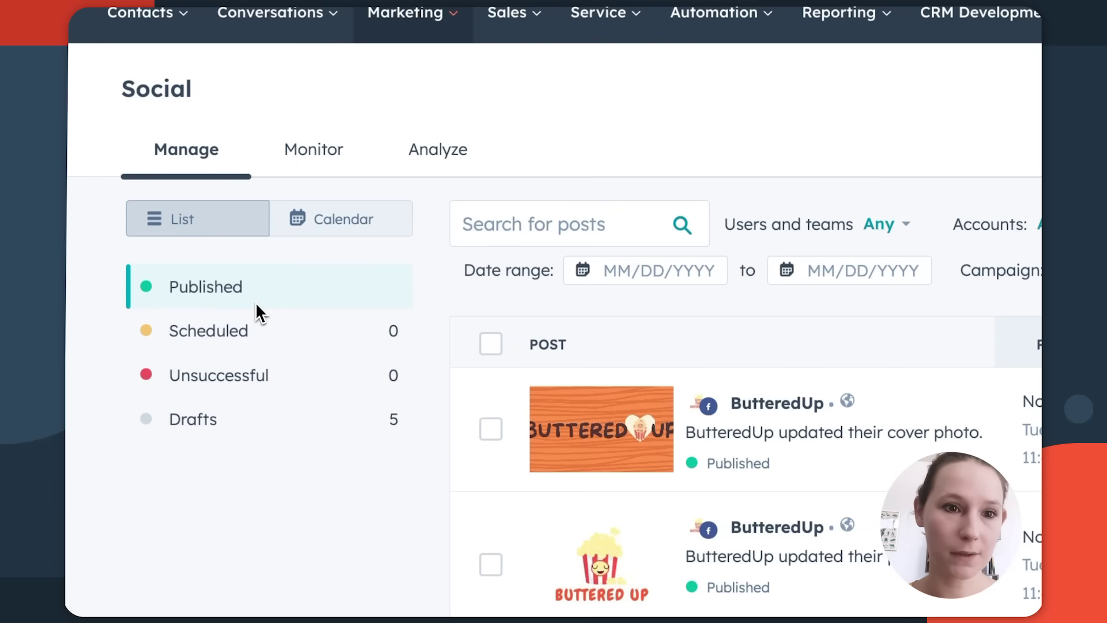
left_click(298, 215)
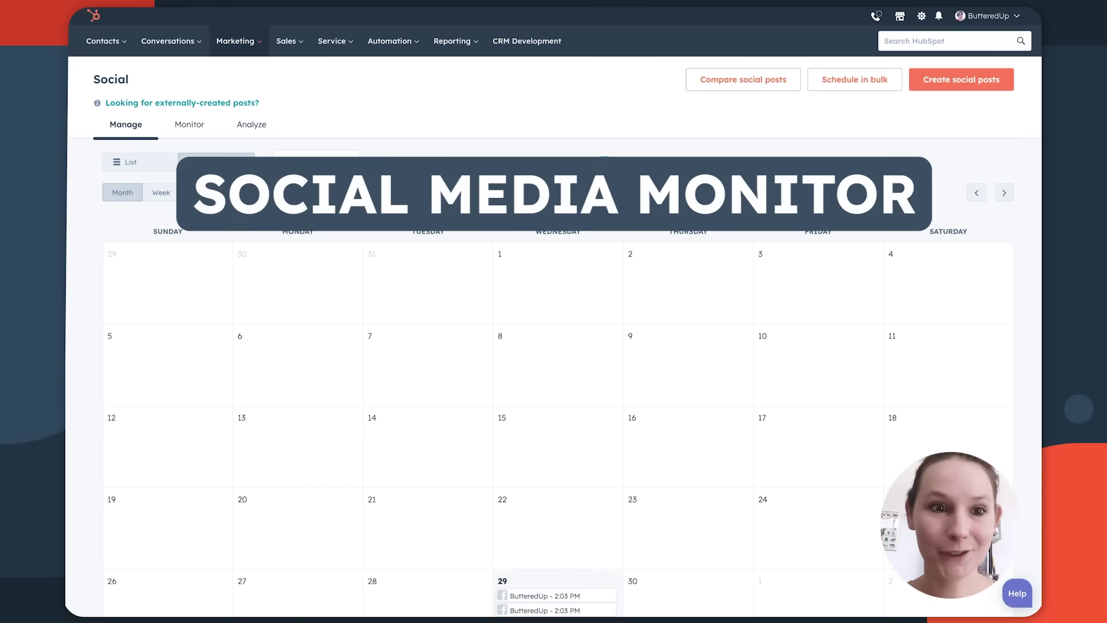
- Look over the social monitoring streams and examine the analytics charts from audience and published posts to sessions and new contacts
left_click(199, 137)
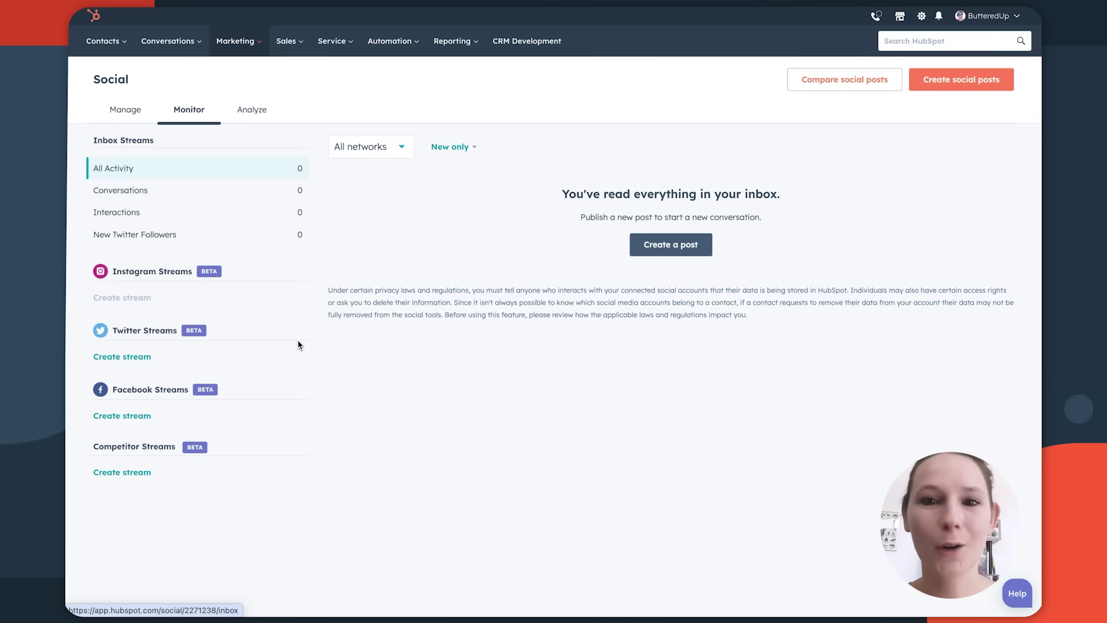
left_click(258, 114)
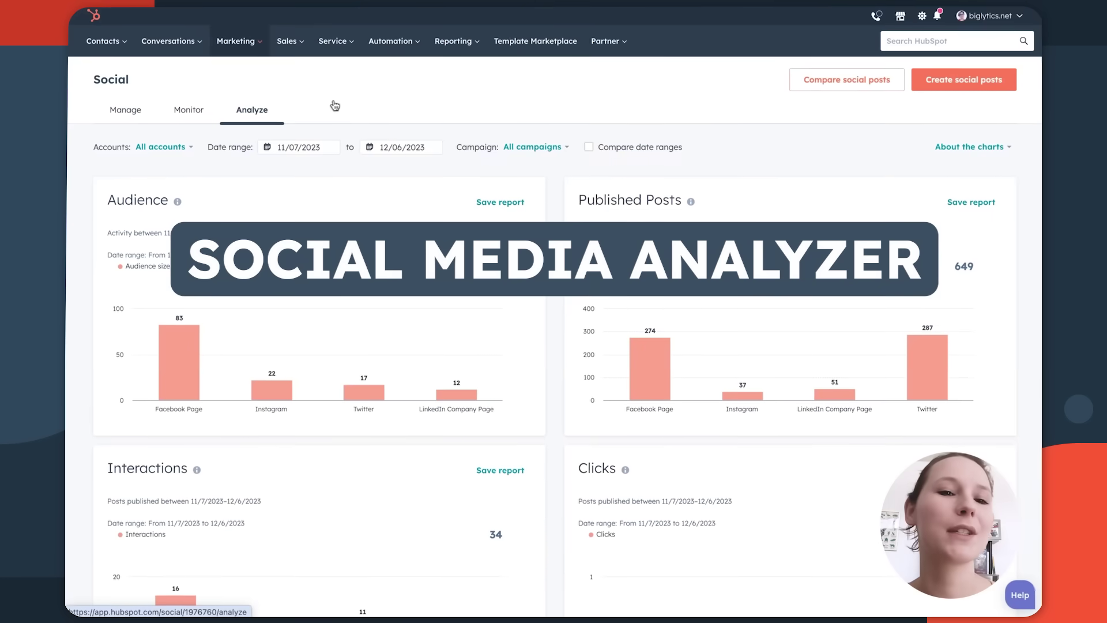
scroll(339, 104, "down", 3)
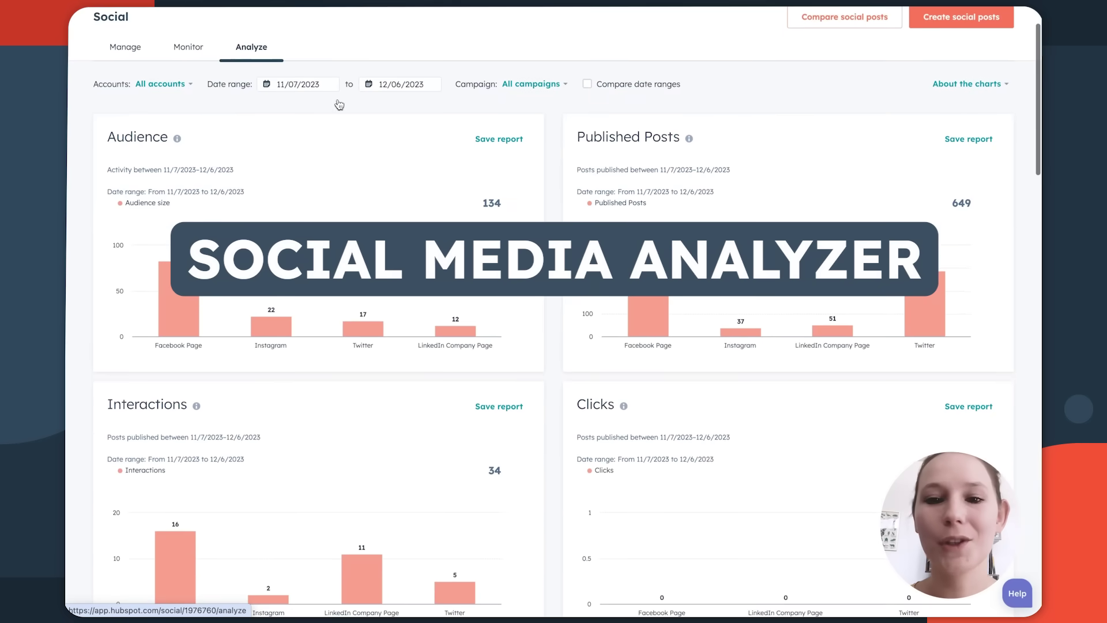
scroll(402, 128, "down", 3)
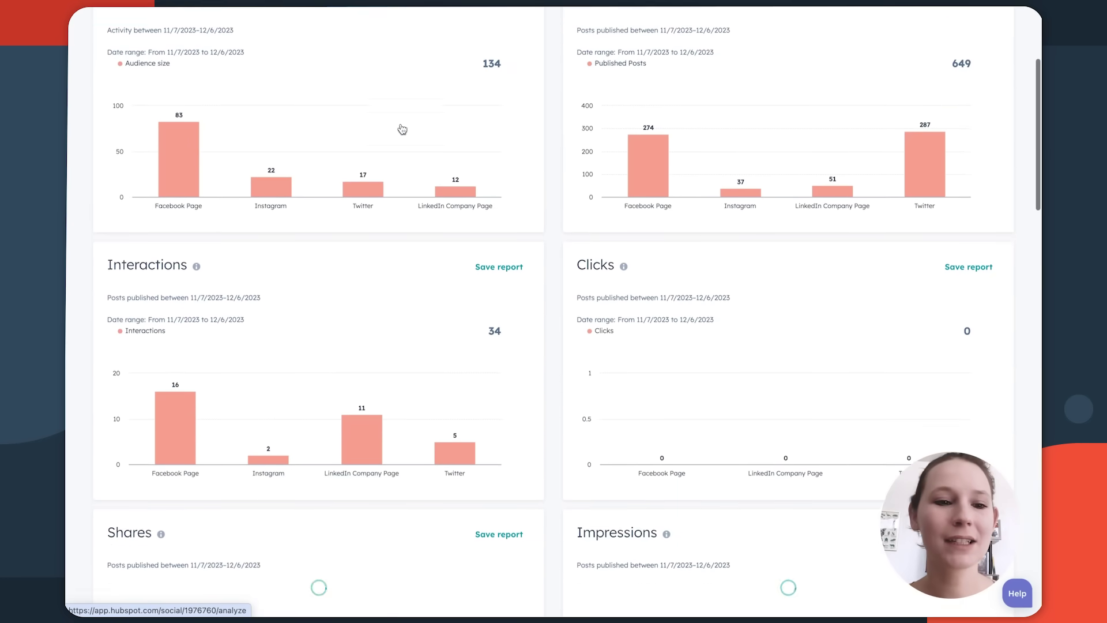
scroll(402, 128, "down", 4)
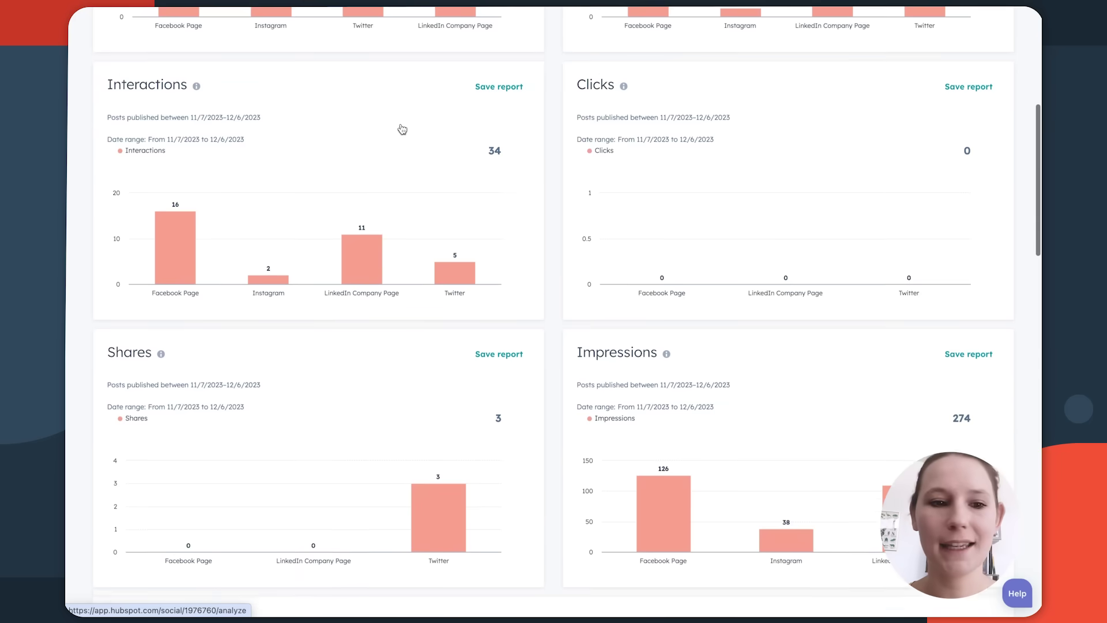
scroll(402, 129, "down", 4)
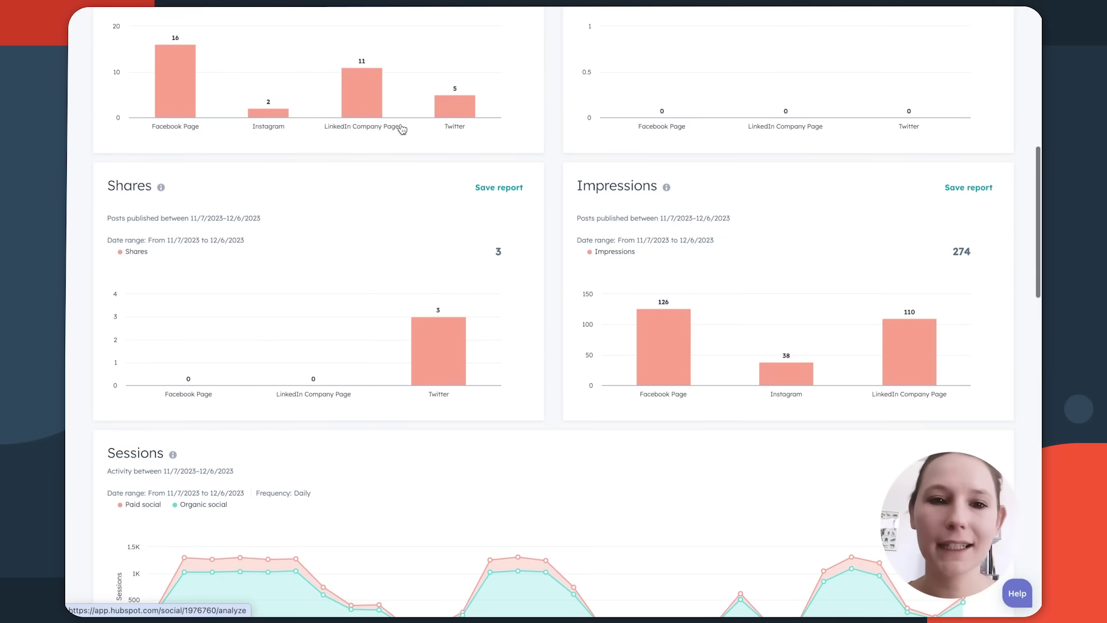
scroll(402, 128, "down", 3)
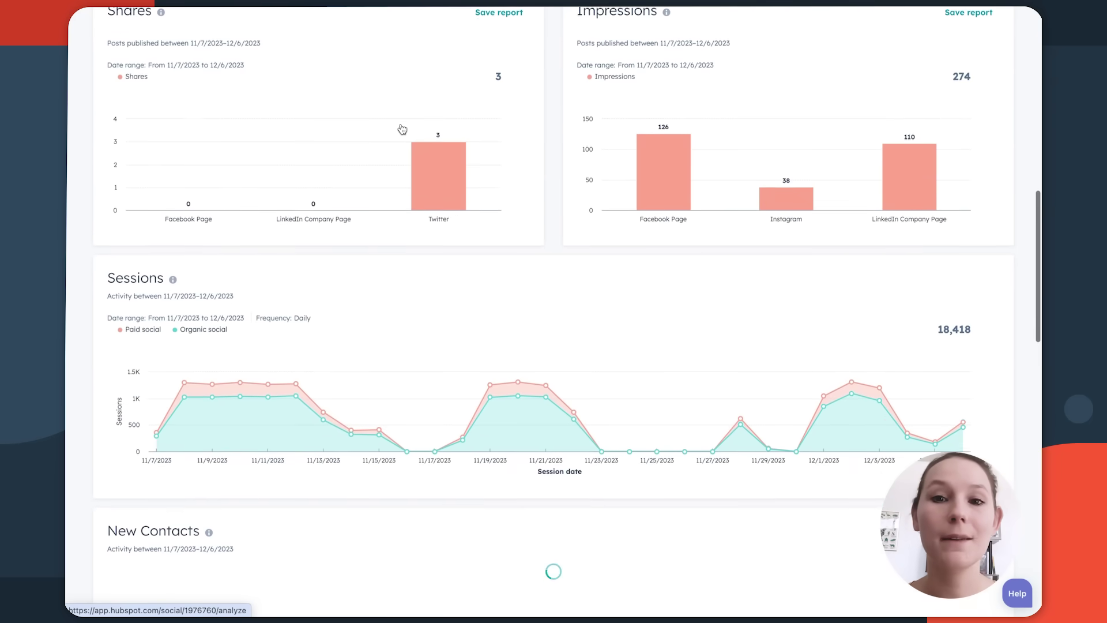
scroll(398, 129, "down", 4)
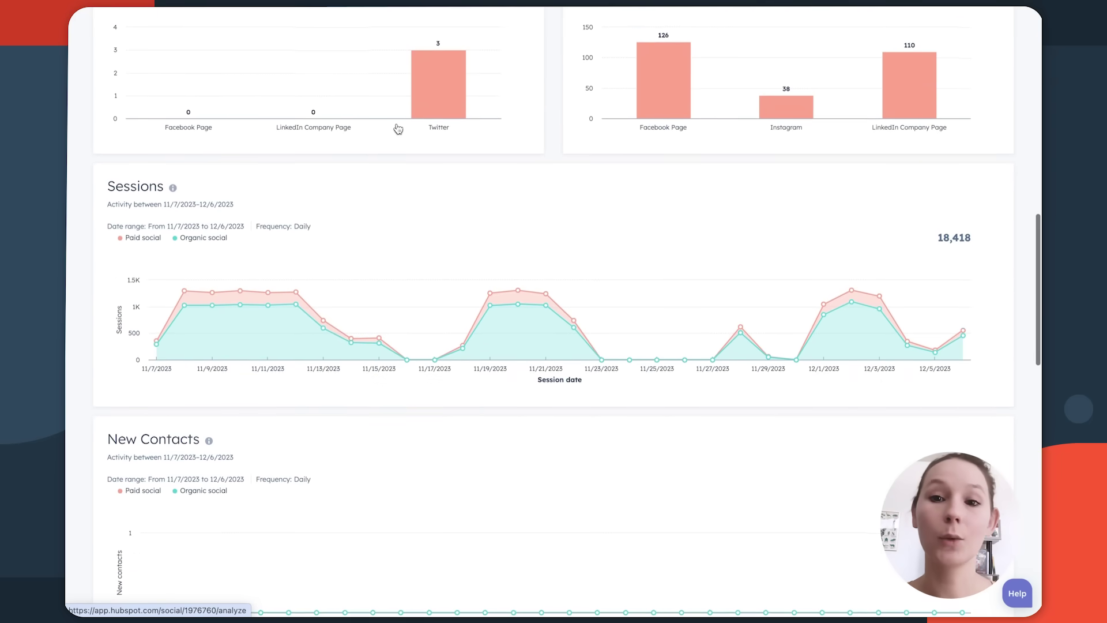
scroll(398, 129, "down", 1)
scroll(398, 129, "up", 3)
scroll(398, 129, "up", 4)
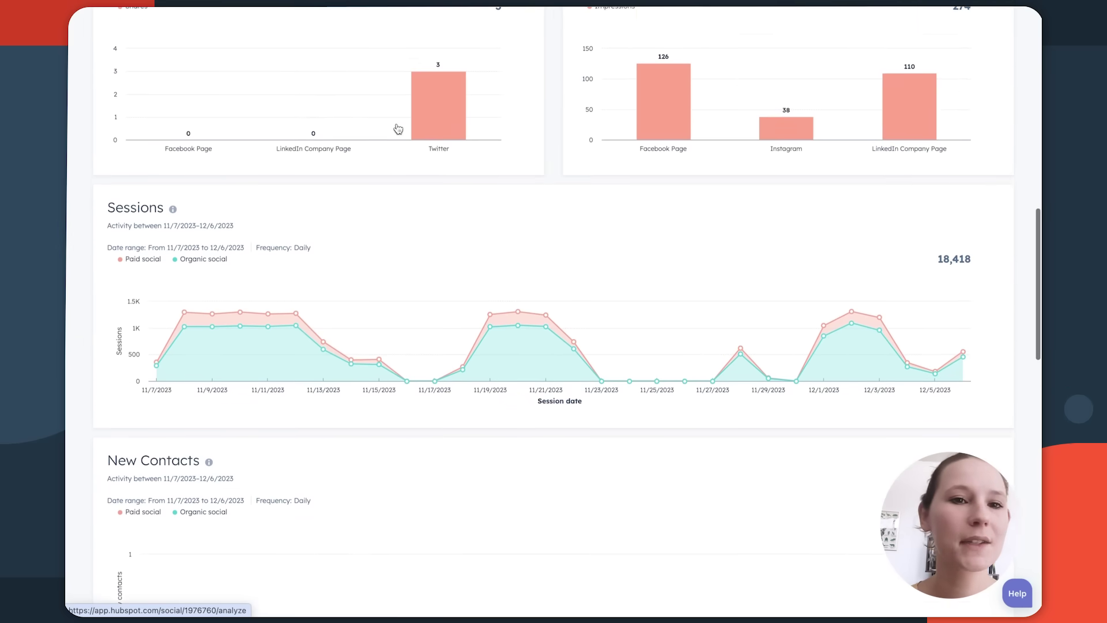
scroll(397, 129, "up", 5)
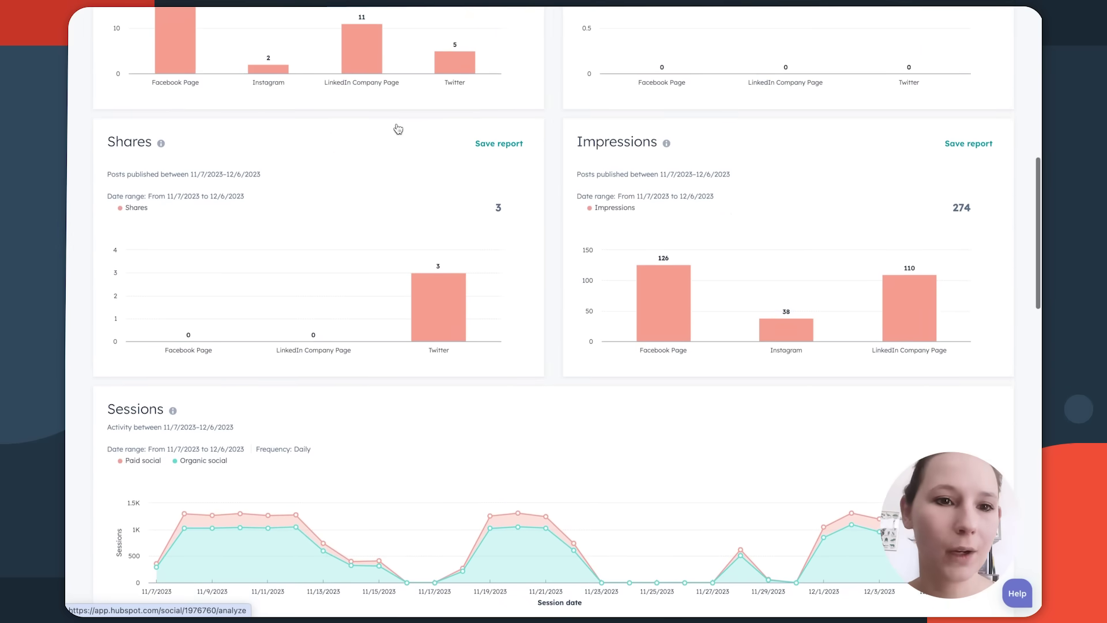
scroll(398, 128, "up", 5)
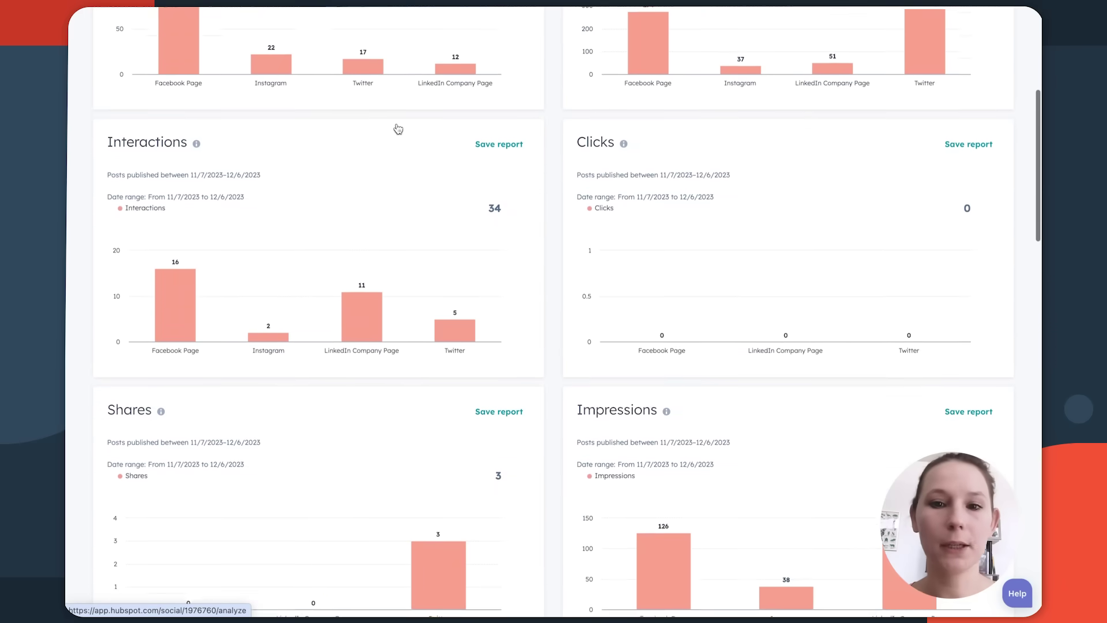
scroll(398, 129, "up", 3)
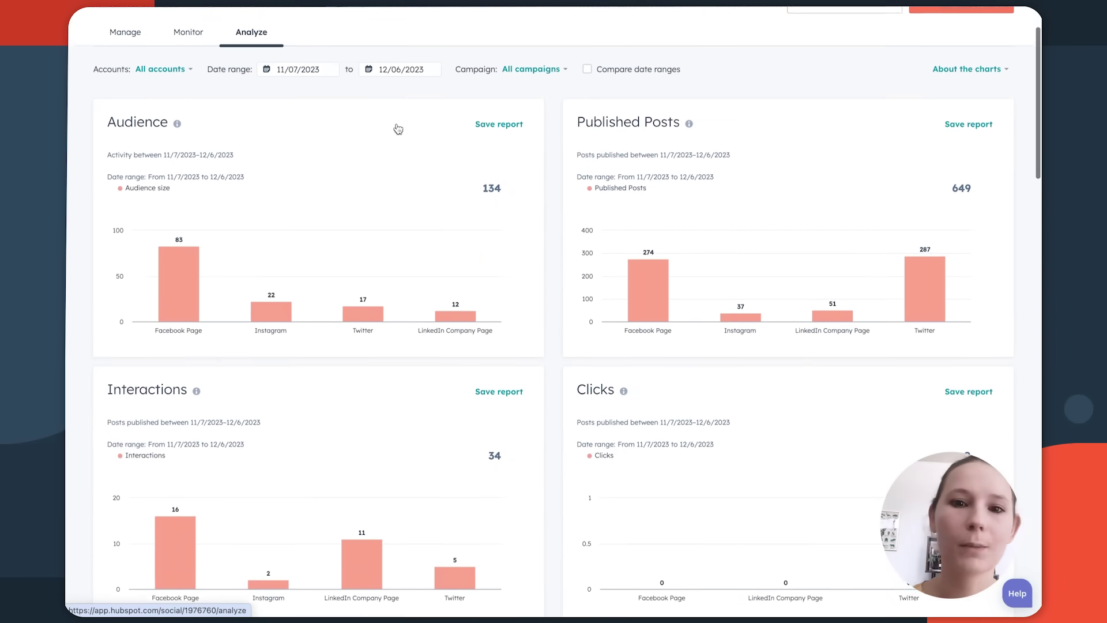
scroll(398, 129, "up", 1)
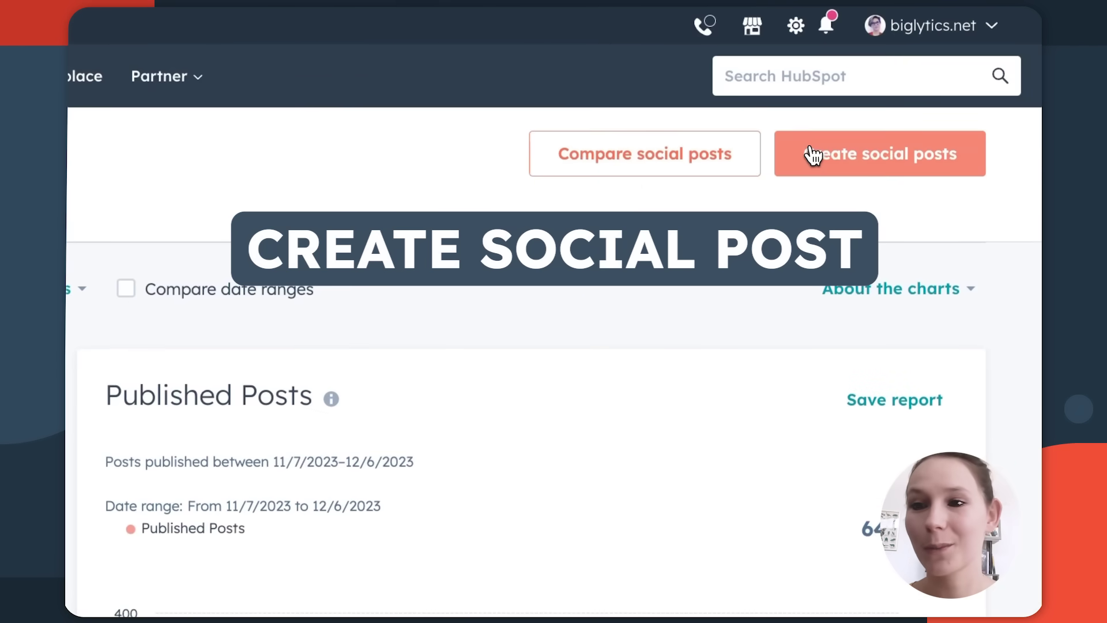
- Start creating social posts and check the Facebook and Twitter accounts selected for publishing
left_click(813, 154)
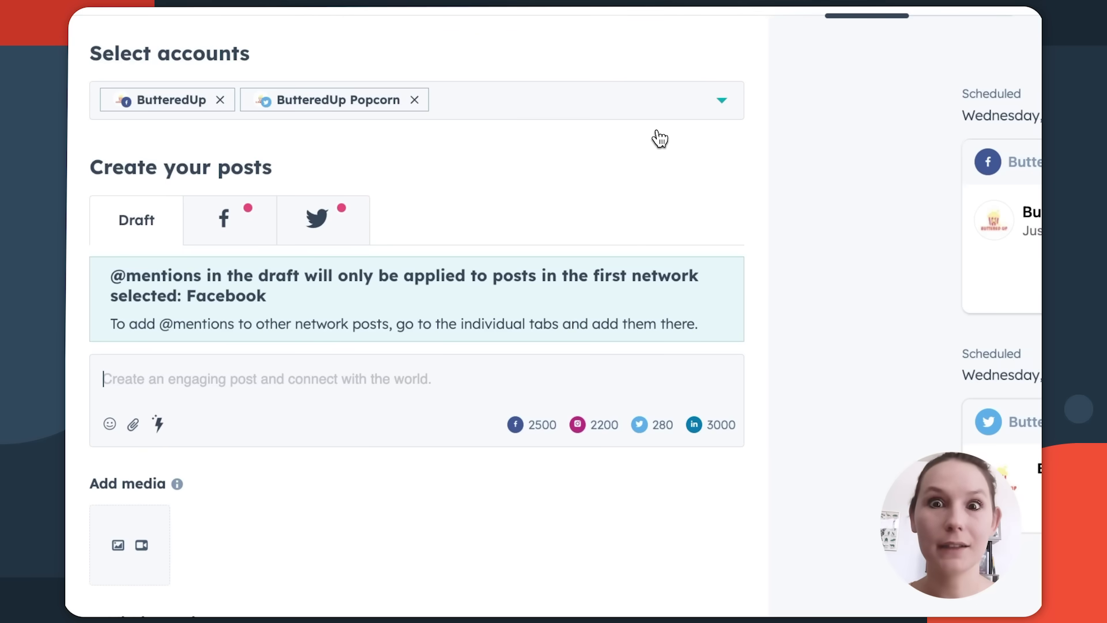
left_click(638, 107)
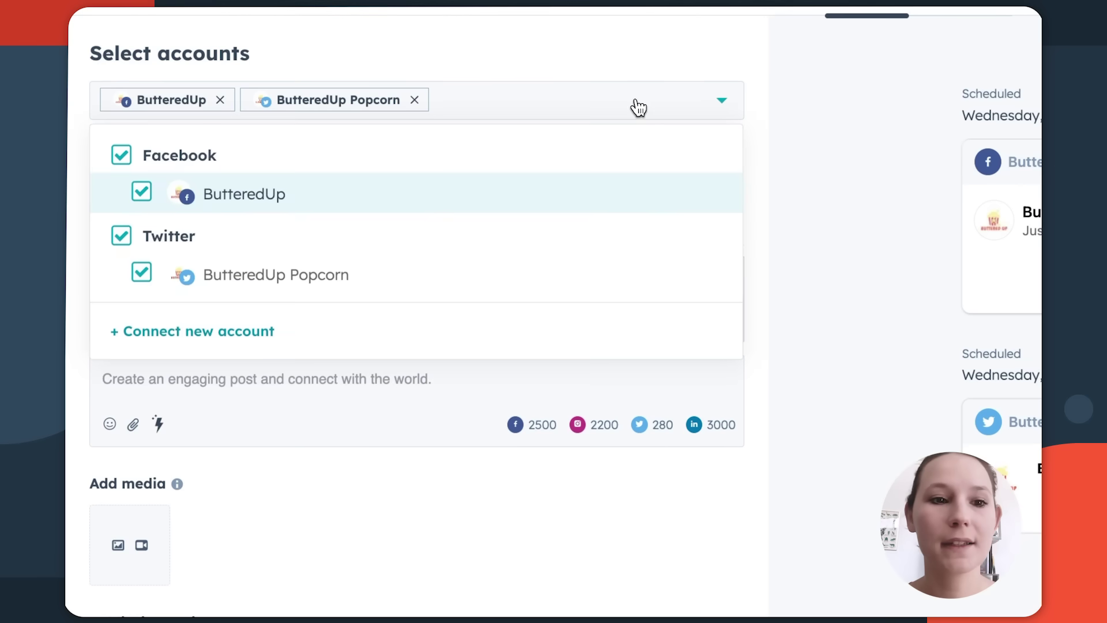
left_click(629, 64)
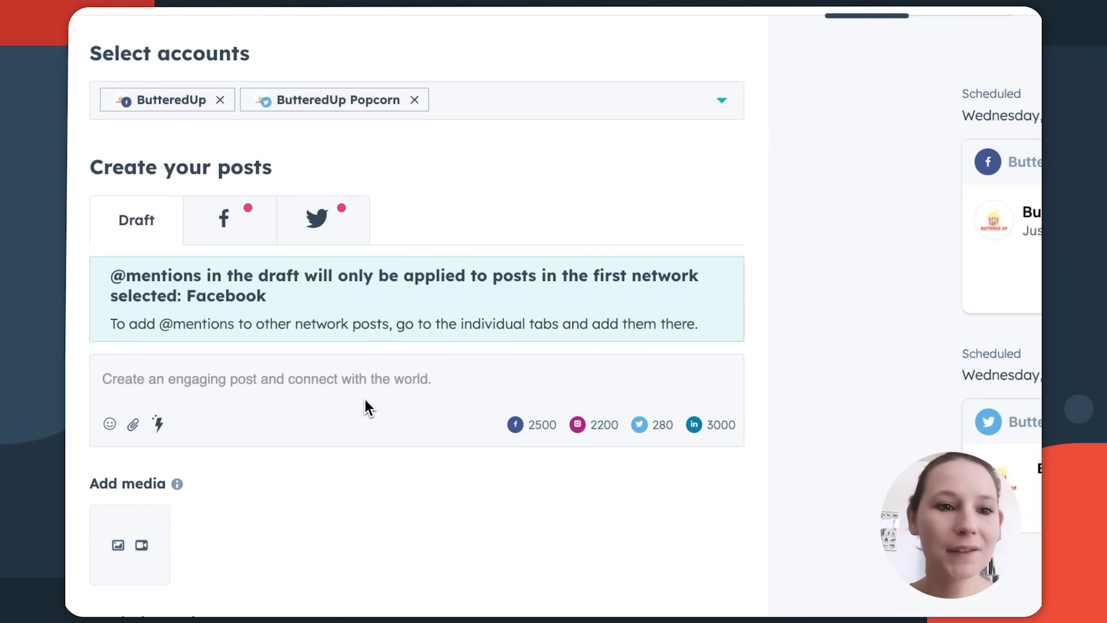
- Compare the separate Facebook and Twitter post editors and return to the shared draft
left_click(258, 229)
left_click(315, 245)
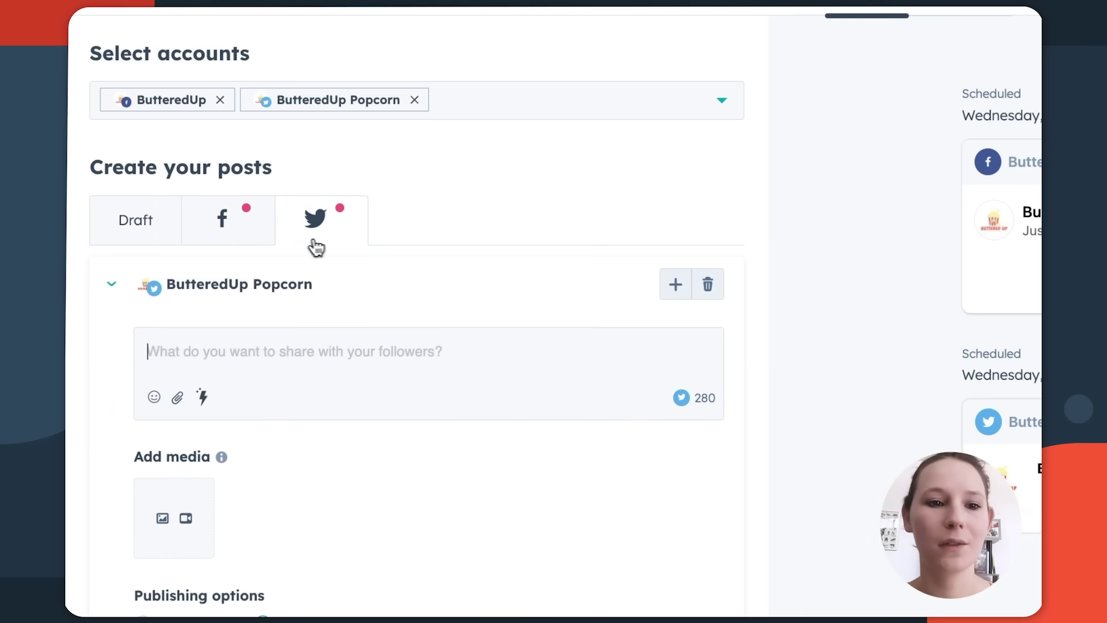
left_click(136, 220)
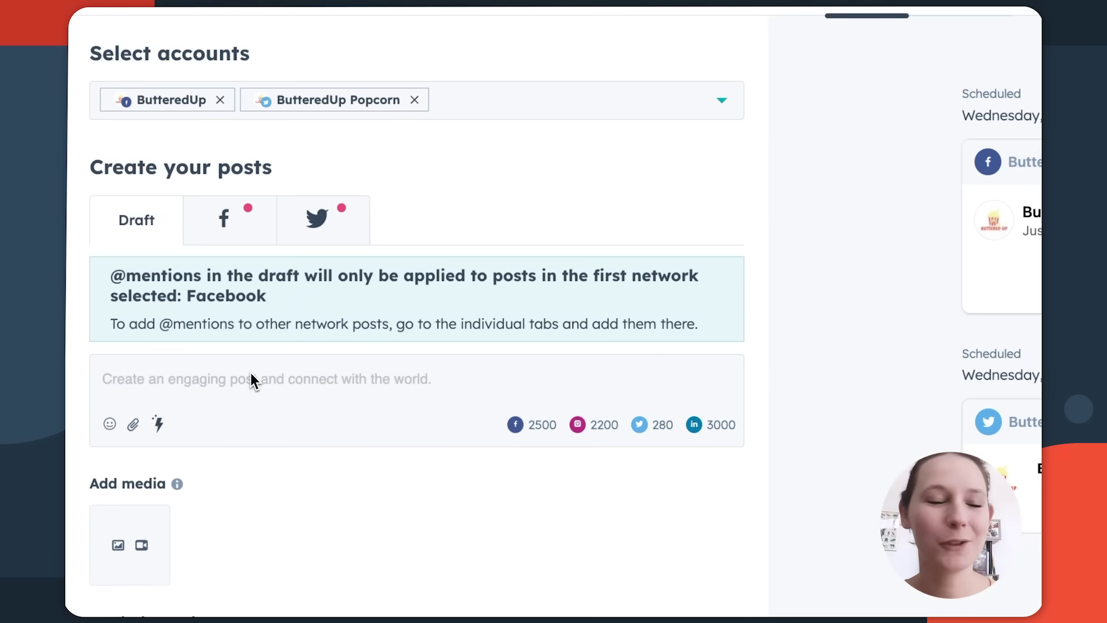
left_click(230, 223)
left_click(312, 235)
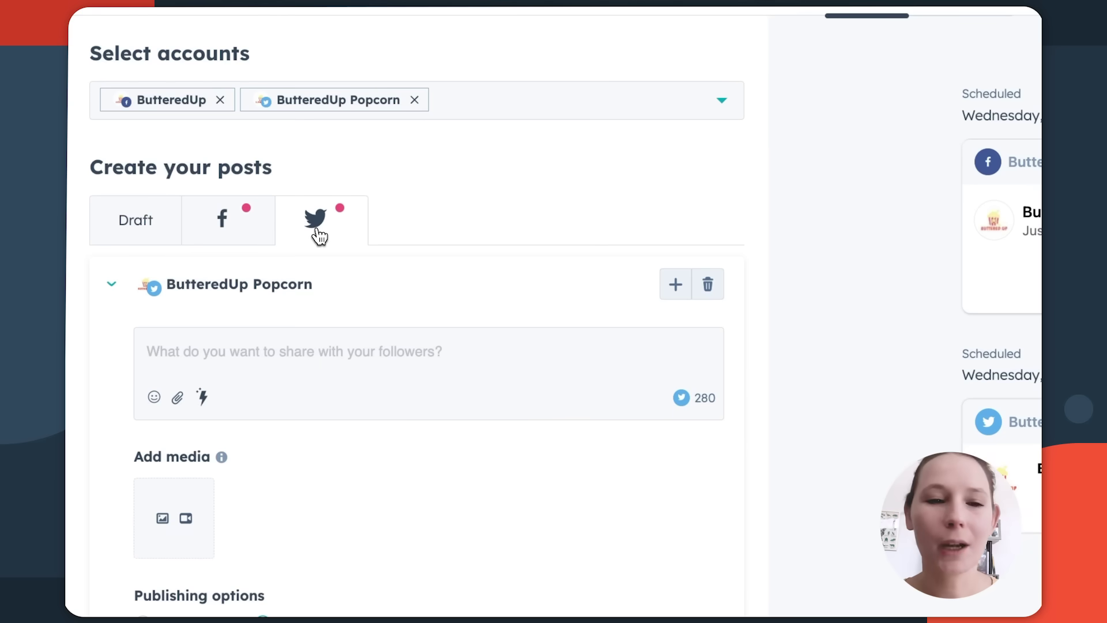
left_click(254, 237)
left_click(301, 237)
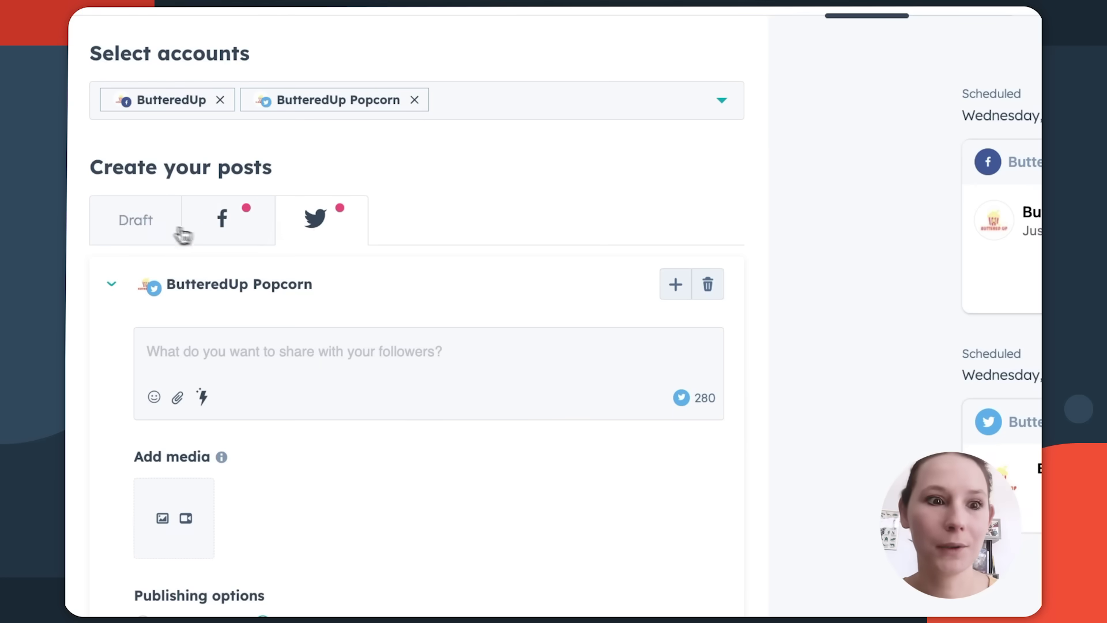
left_click(148, 229)
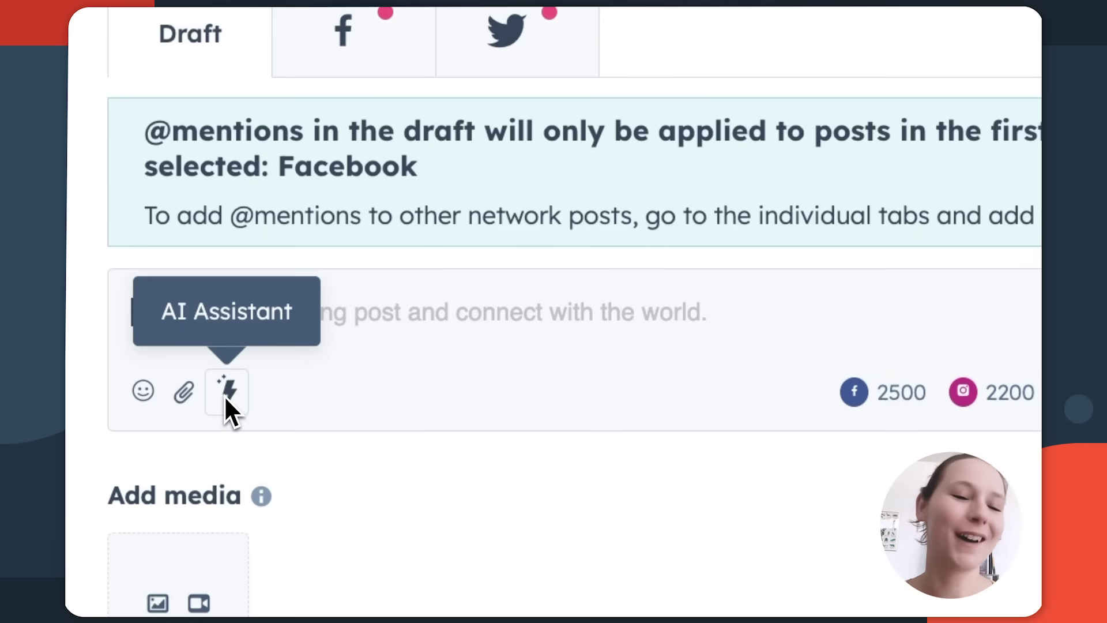
- Generate draft text with the AI Assistant from the prompt "a post about national popcorn day"
left_click(226, 394)
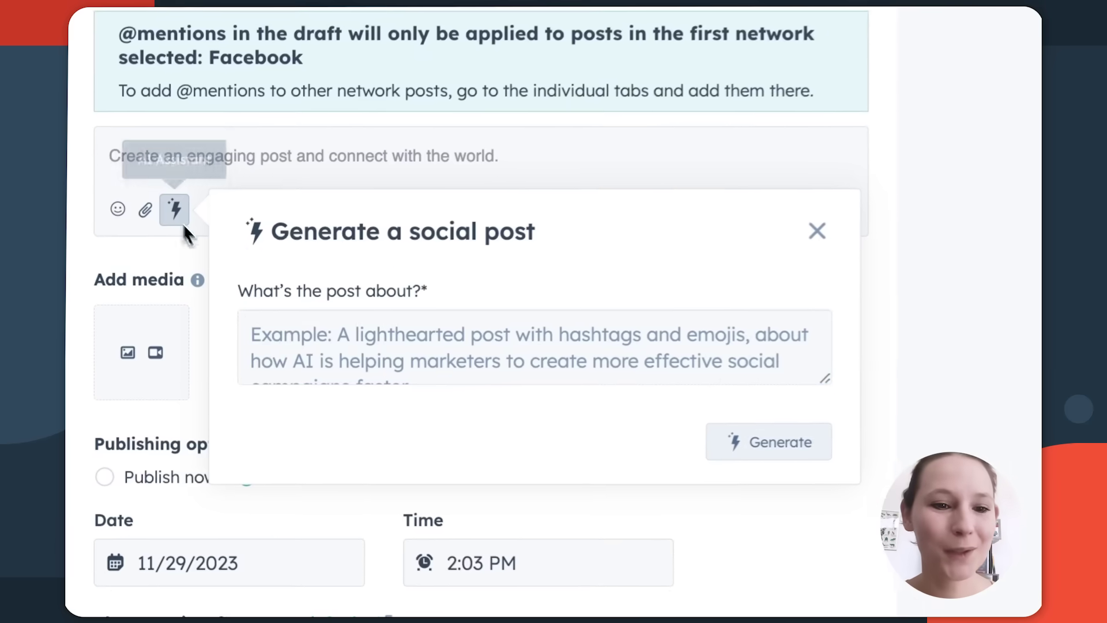
left_click(325, 458)
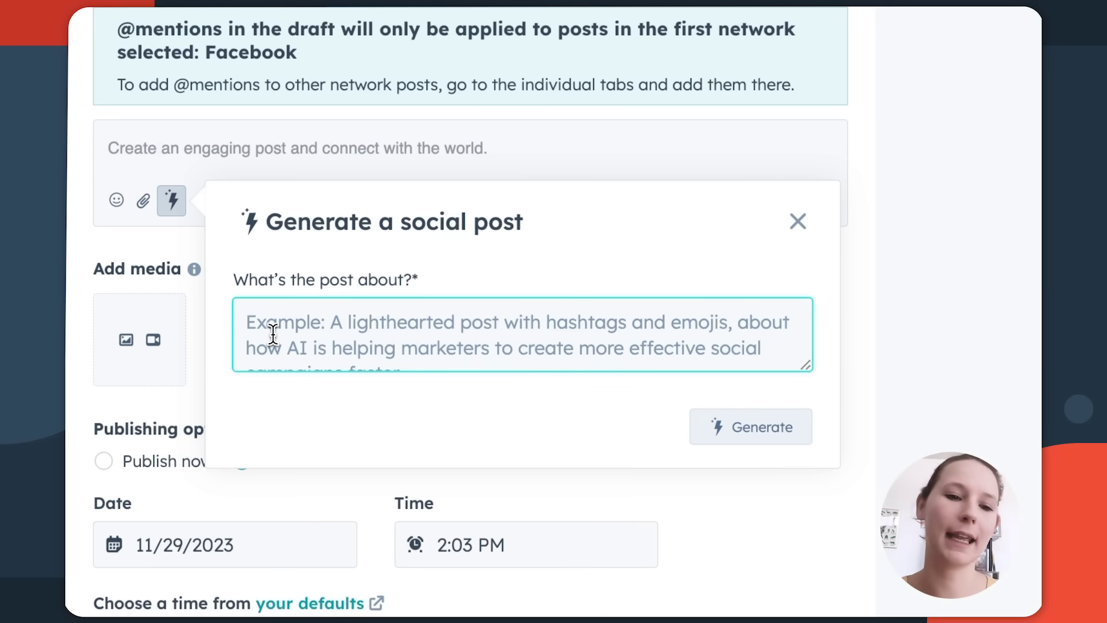
type("a post about national popcorn day")
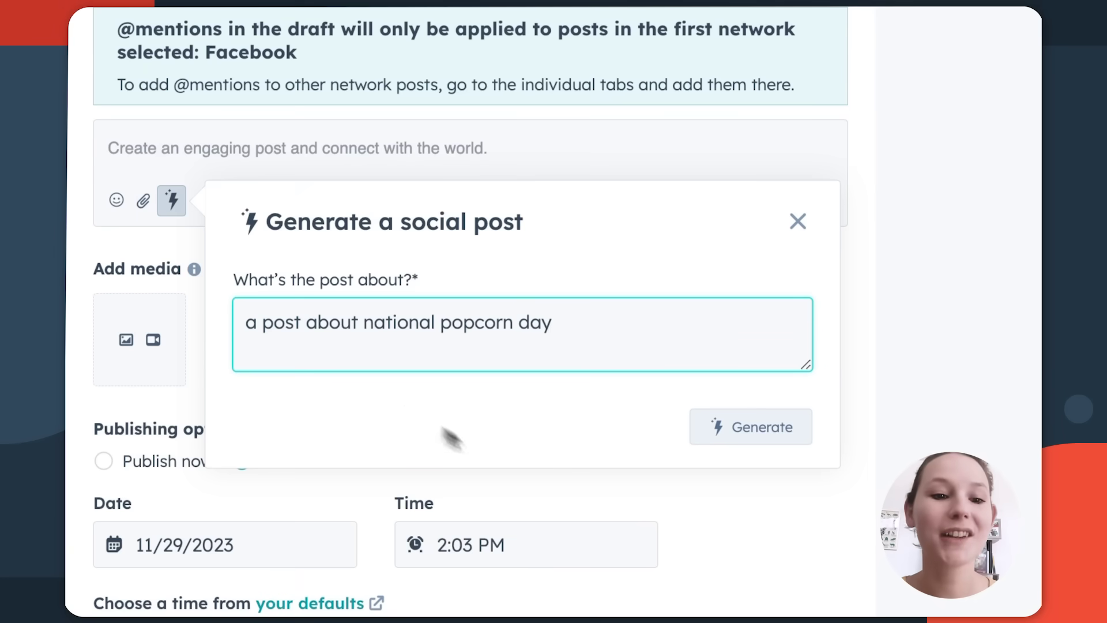
left_click(739, 438)
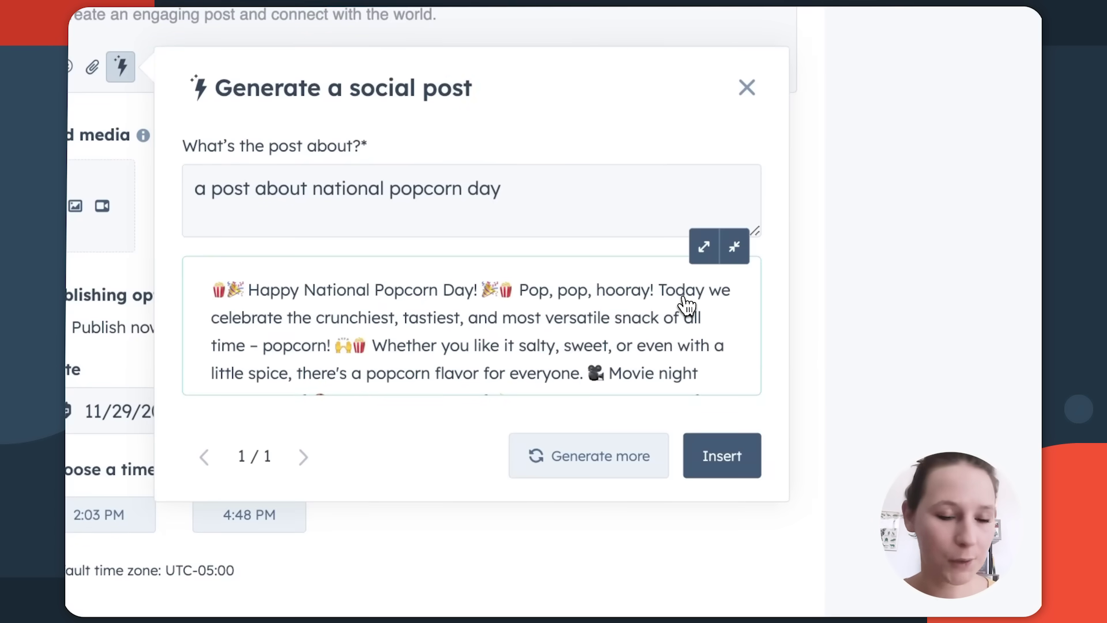
- Insert the generated popcorn day text into the shared draft and check its remaining character counts for each network
left_click(718, 455)
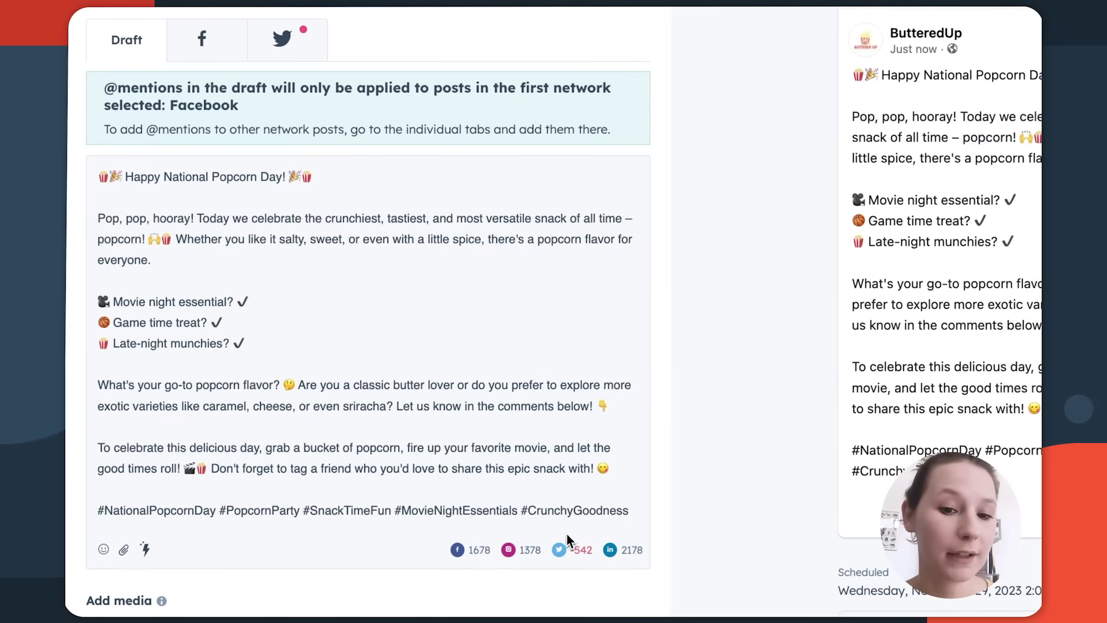
double_click(490, 551)
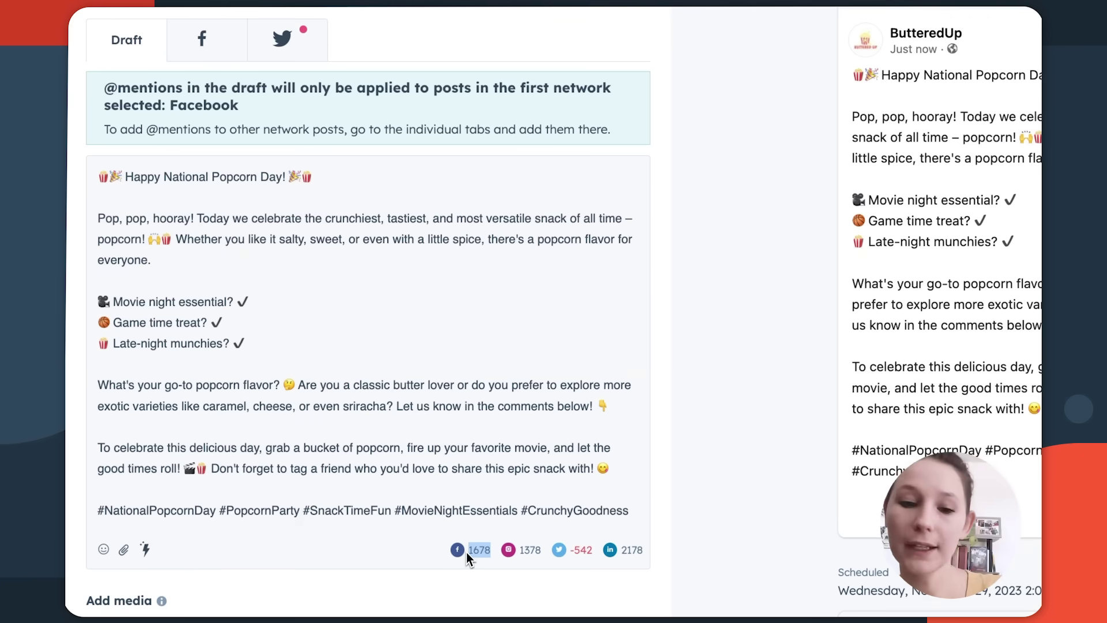
left_click_drag(542, 549, 517, 550)
- Shorten the Twitter version by deleting the text from "Whether you like it salty" through "epic snack with!", keeping the hashtags
left_click(288, 39)
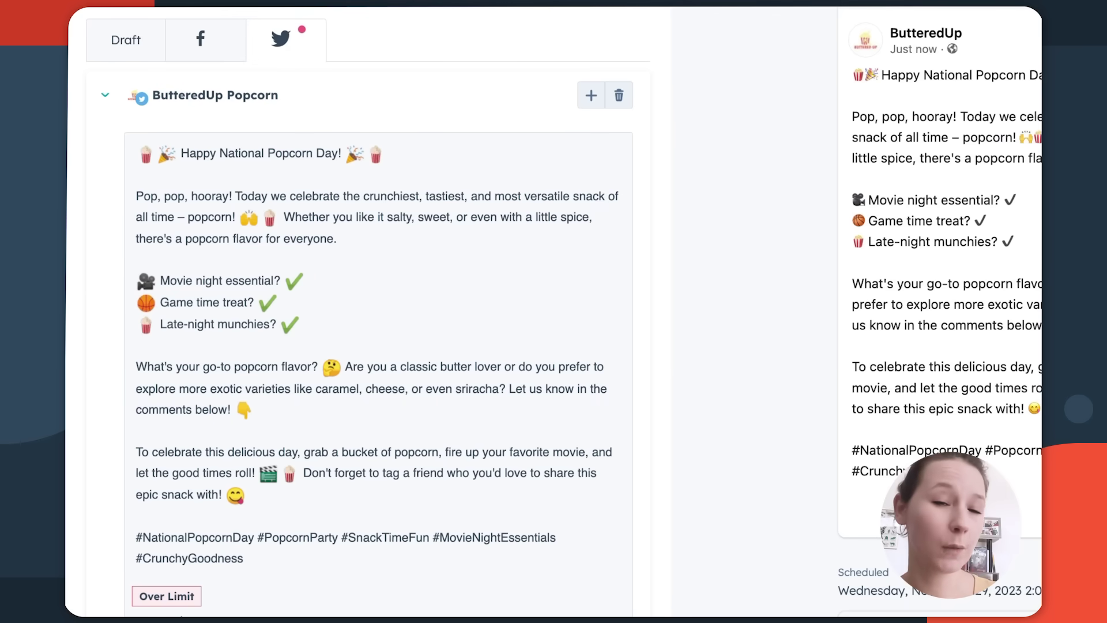
left_click_drag(281, 281, 386, 242)
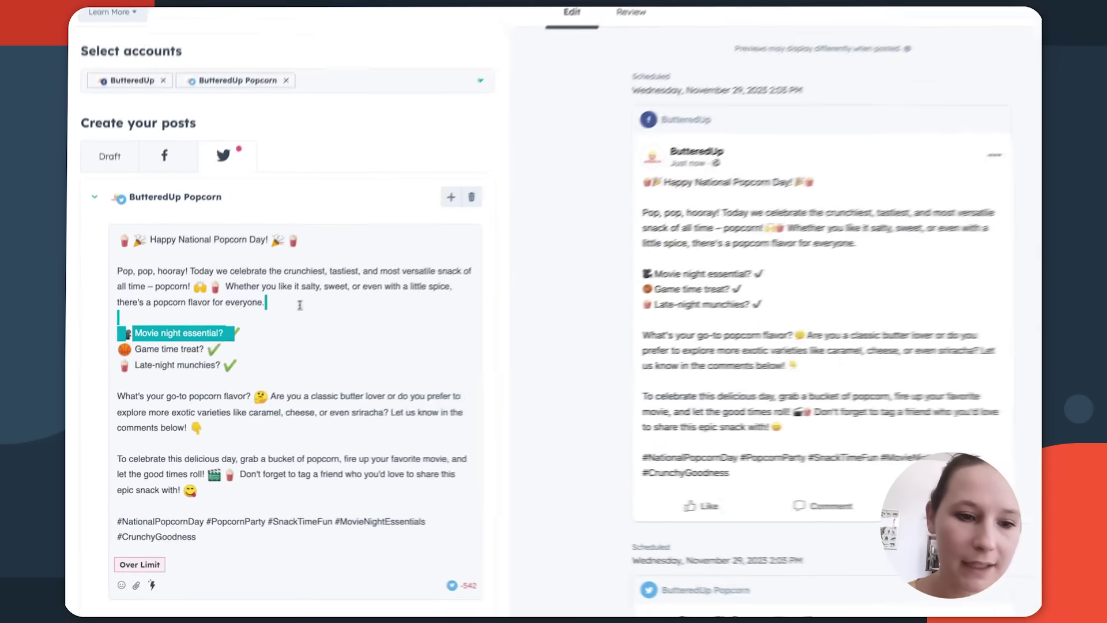
left_click_drag(300, 305, 346, 492)
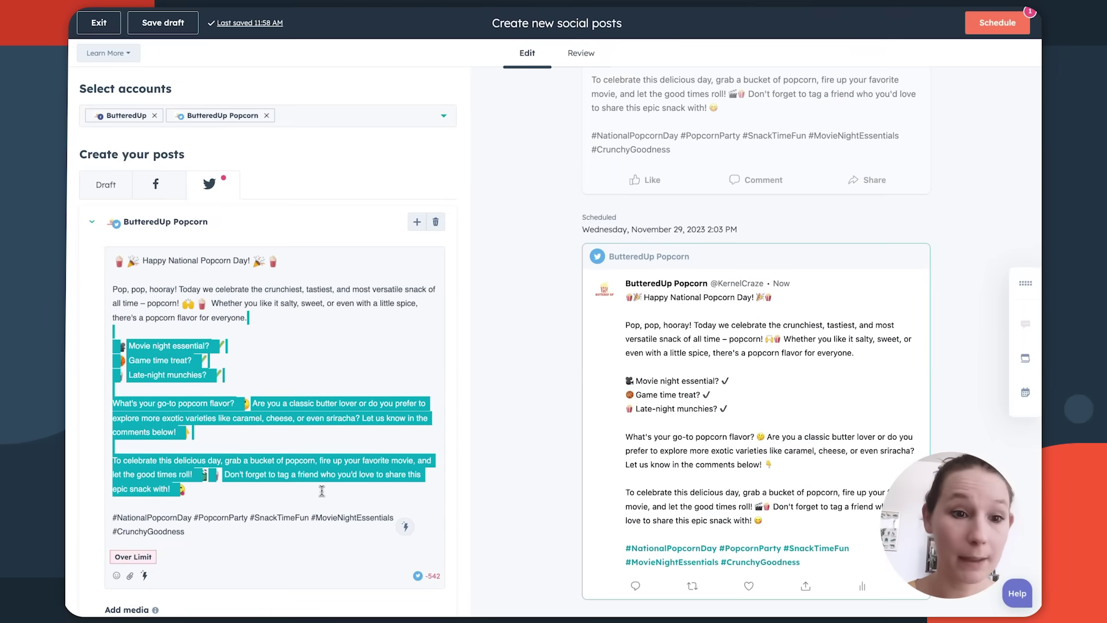
key("BackSpace")
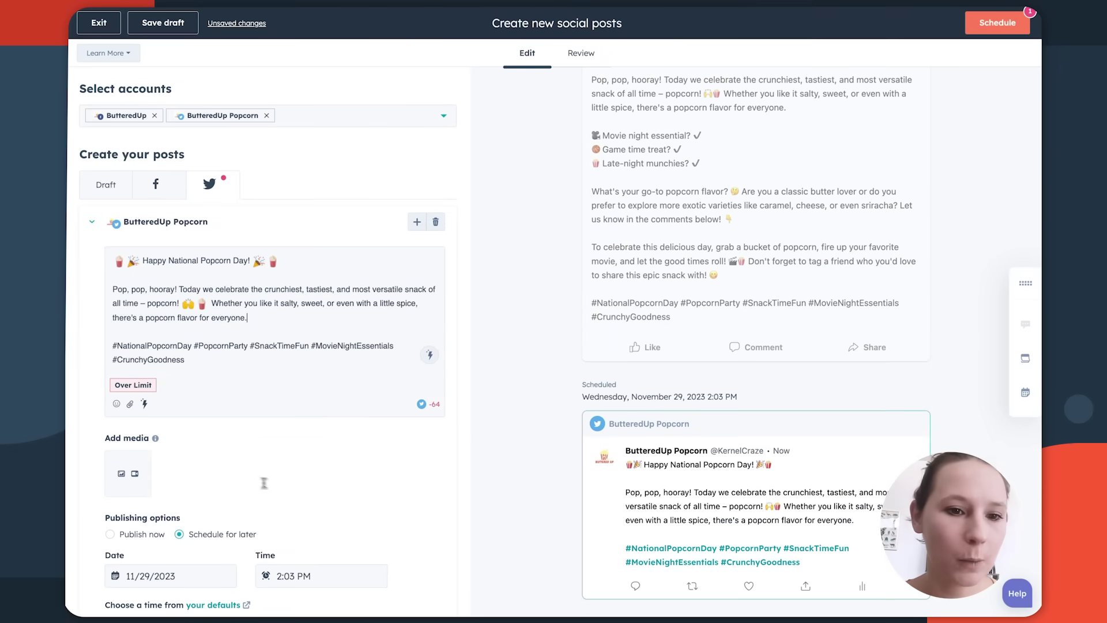
left_click_drag(247, 317, 211, 304)
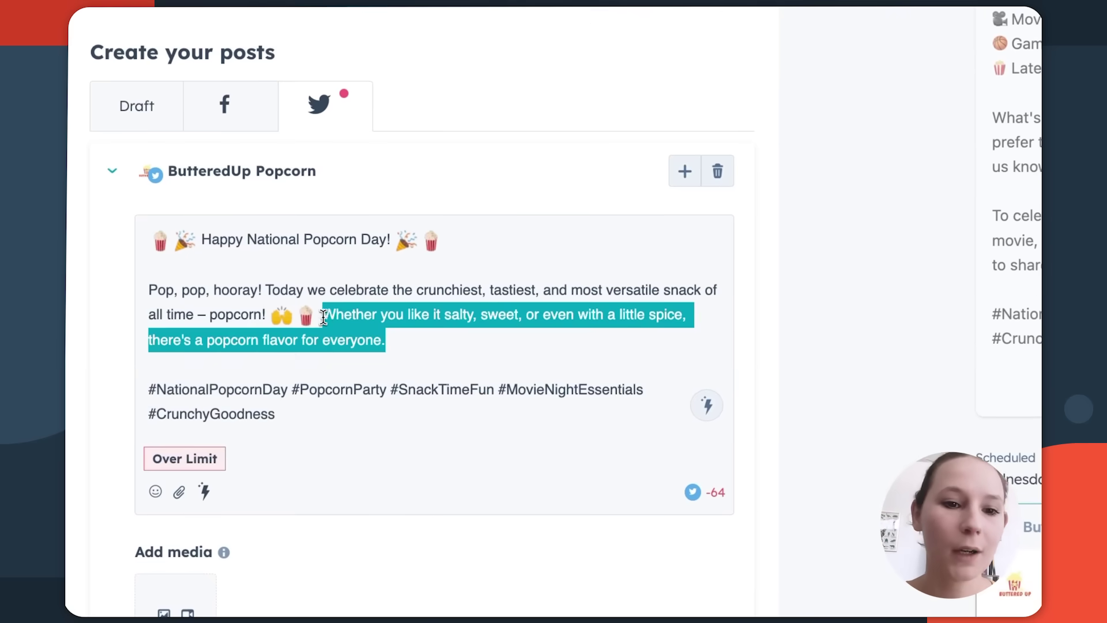
key("BackSpace")
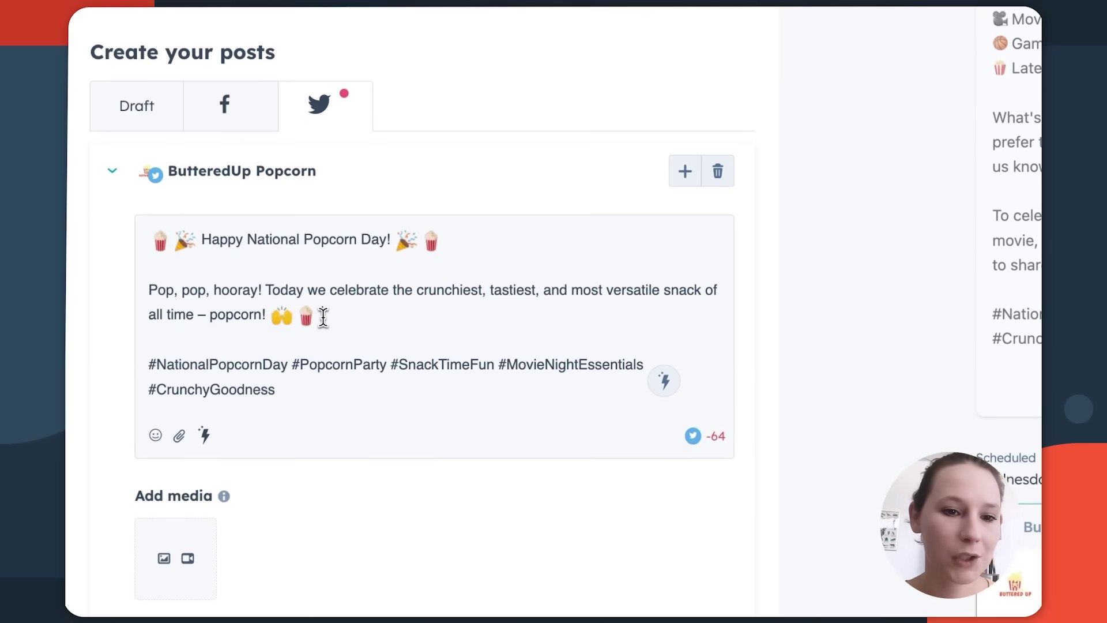
- Check the last three hashtags of the shortened Twitter post, then look over the Facebook version and the shared draft
left_click_drag(323, 381, 396, 360)
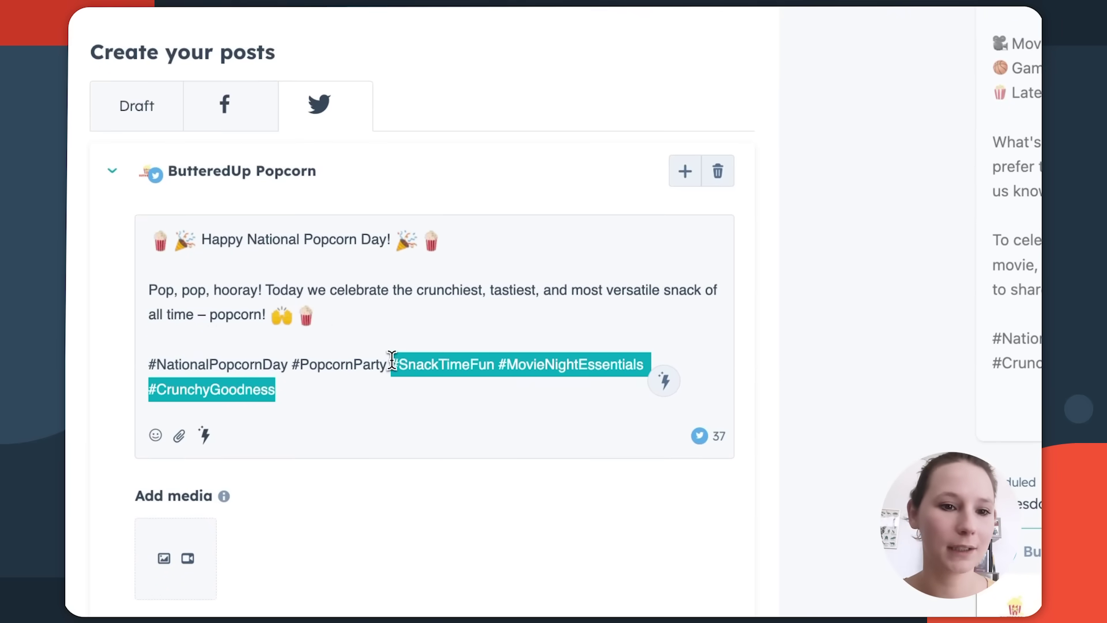
left_click(364, 289)
scroll(287, 167, "down", 3)
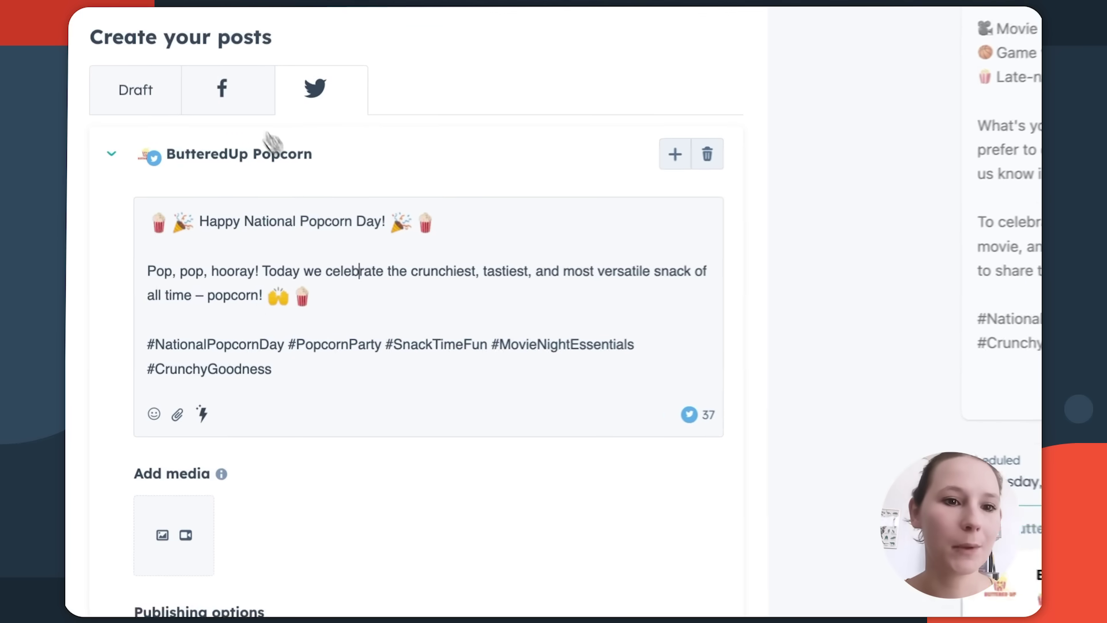
left_click(226, 49)
left_click(306, 44)
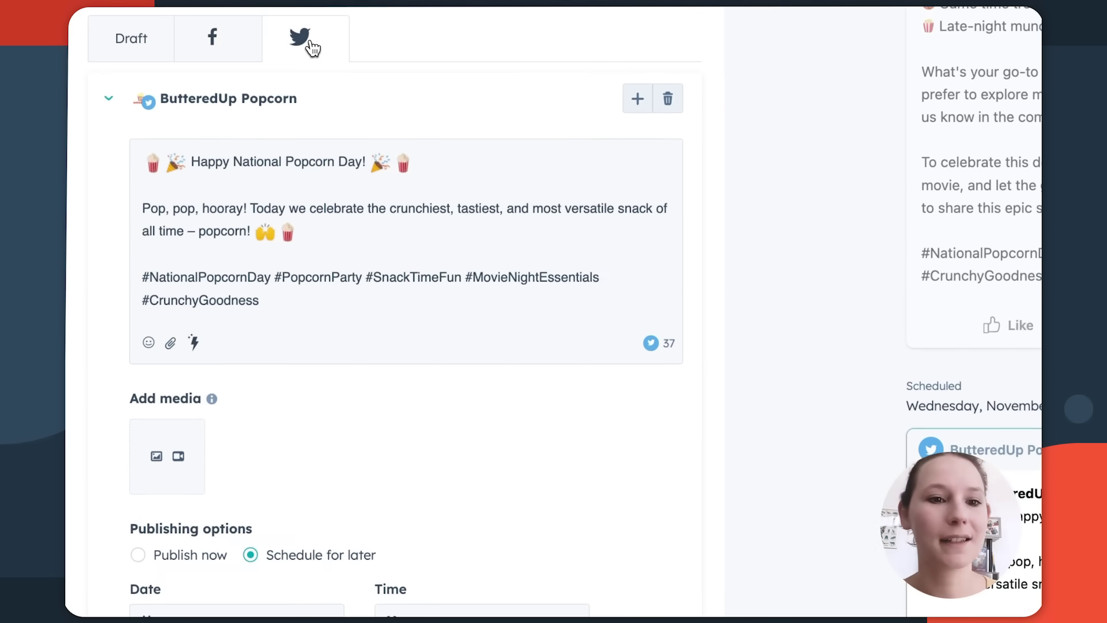
left_click(132, 38)
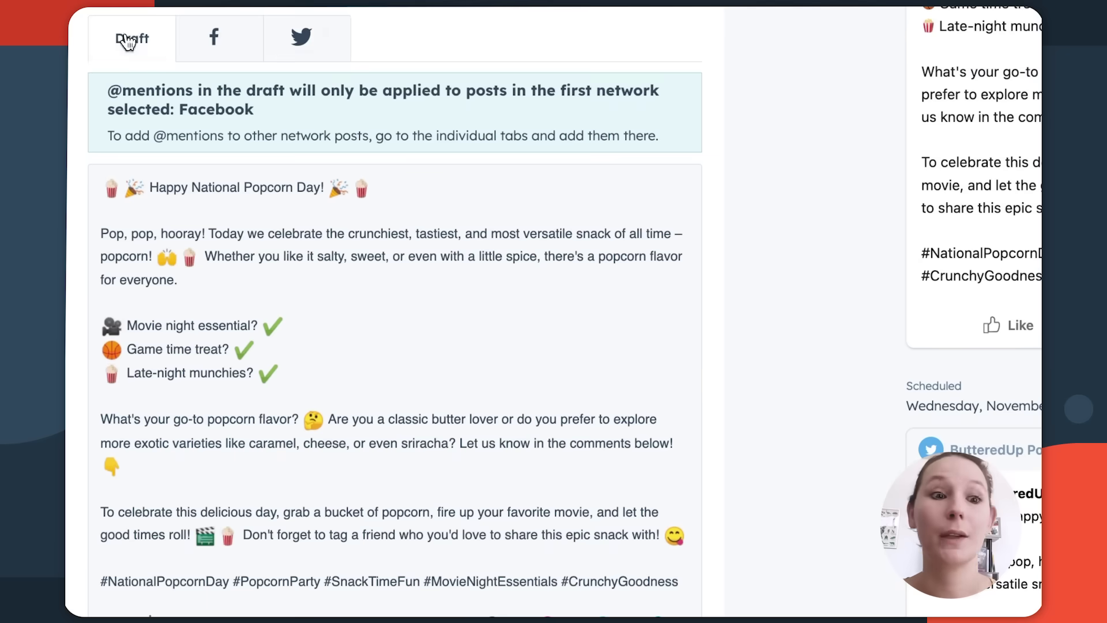
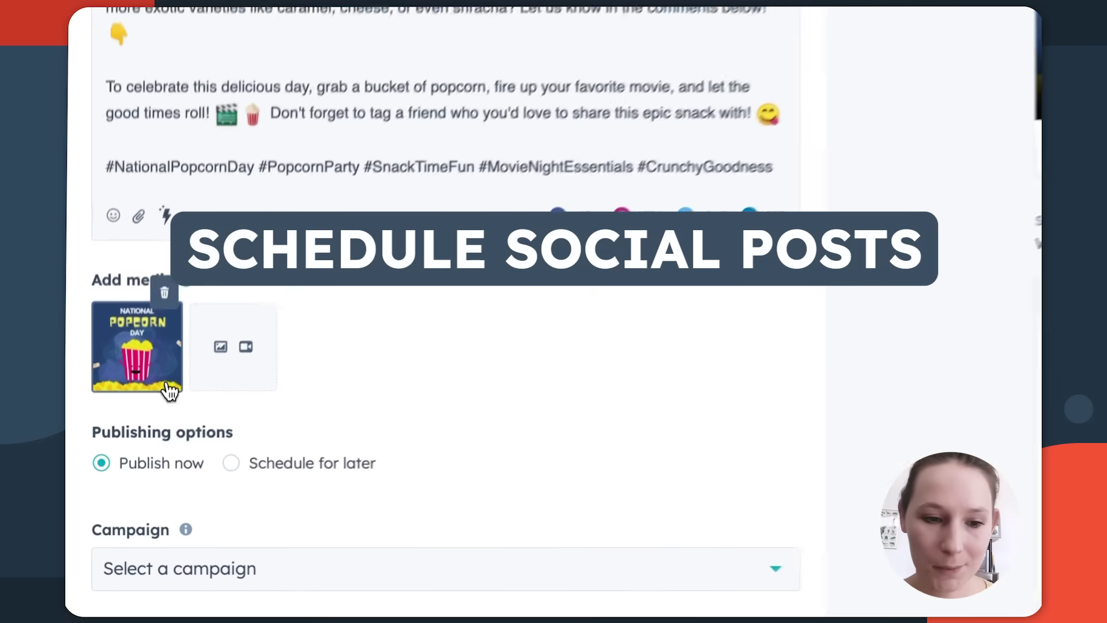
- Set the shared draft to be scheduled for later on 11/29/2023, using the default time 4:48 PM
left_click(332, 454)
scroll(456, 316, "down", 2)
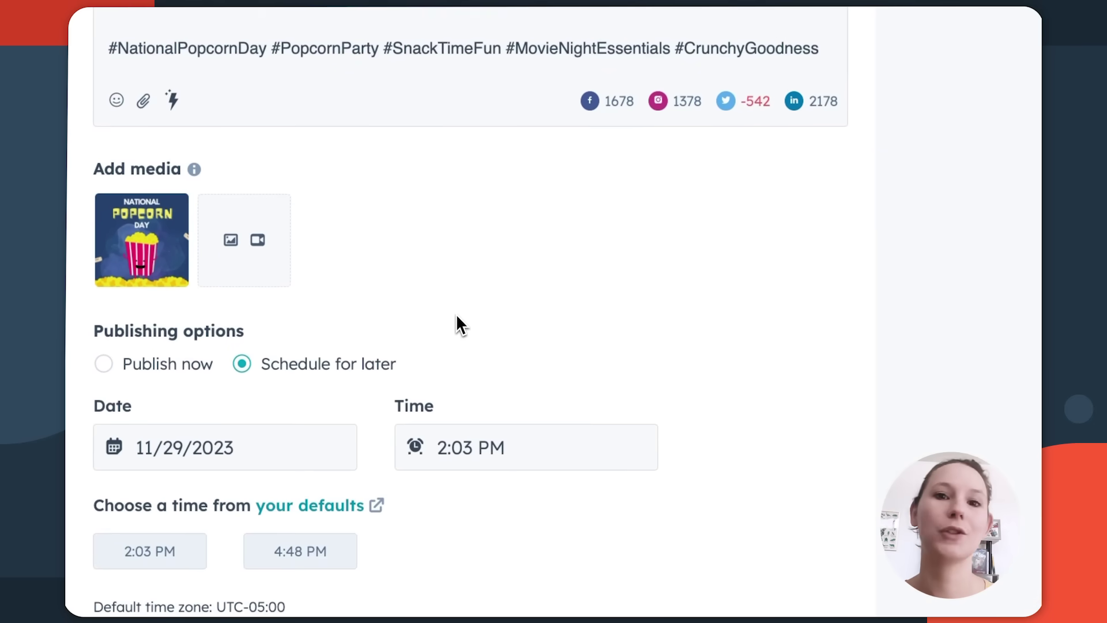
scroll(457, 317, "down", 2)
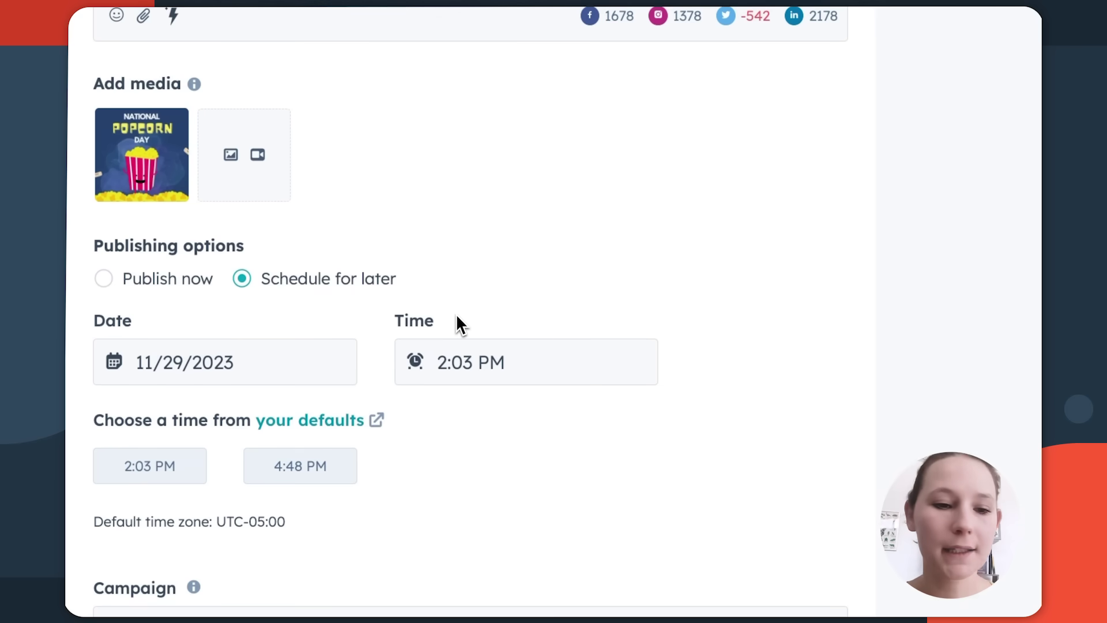
scroll(439, 398, "down", 2)
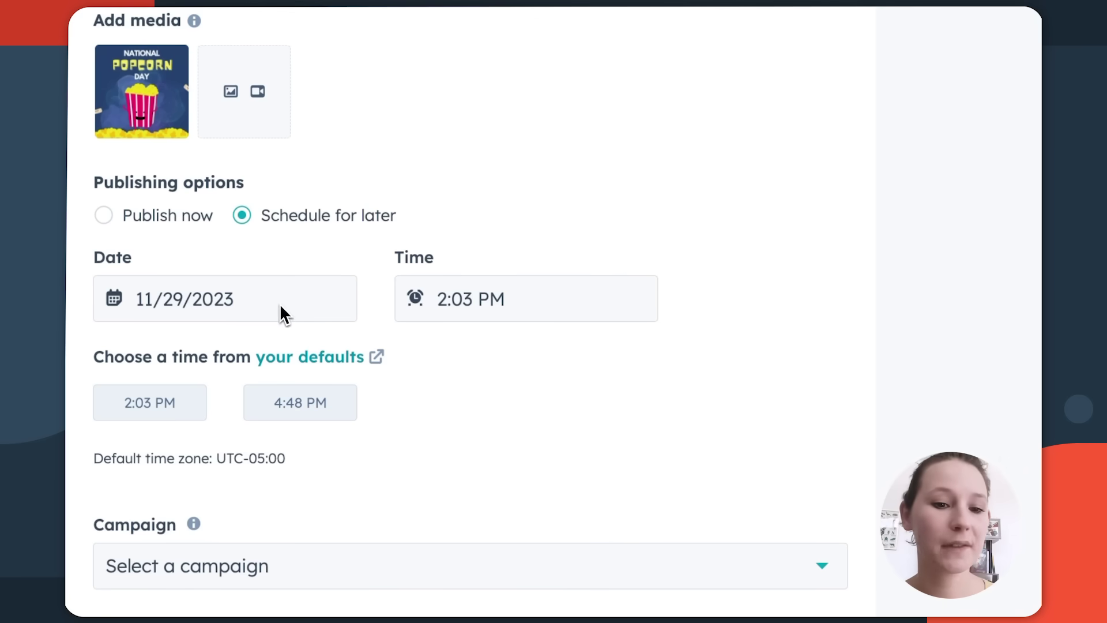
left_click(320, 416)
left_click(199, 417)
left_click(271, 417)
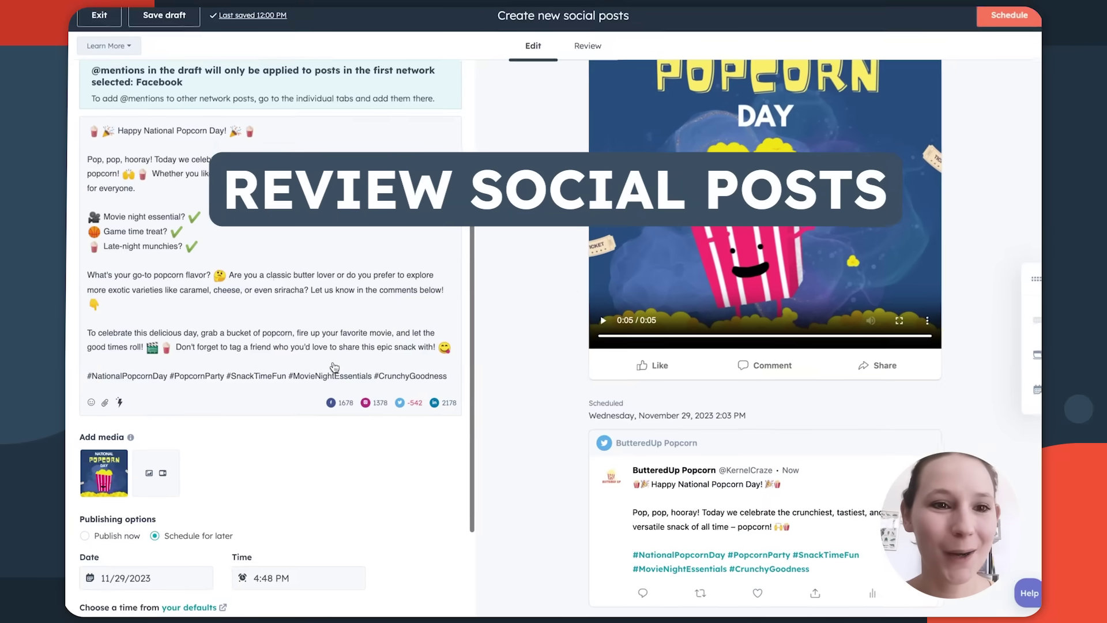
- Check the individual Facebook and Twitter versions of the post in the editor
scroll(335, 366, "up", 5)
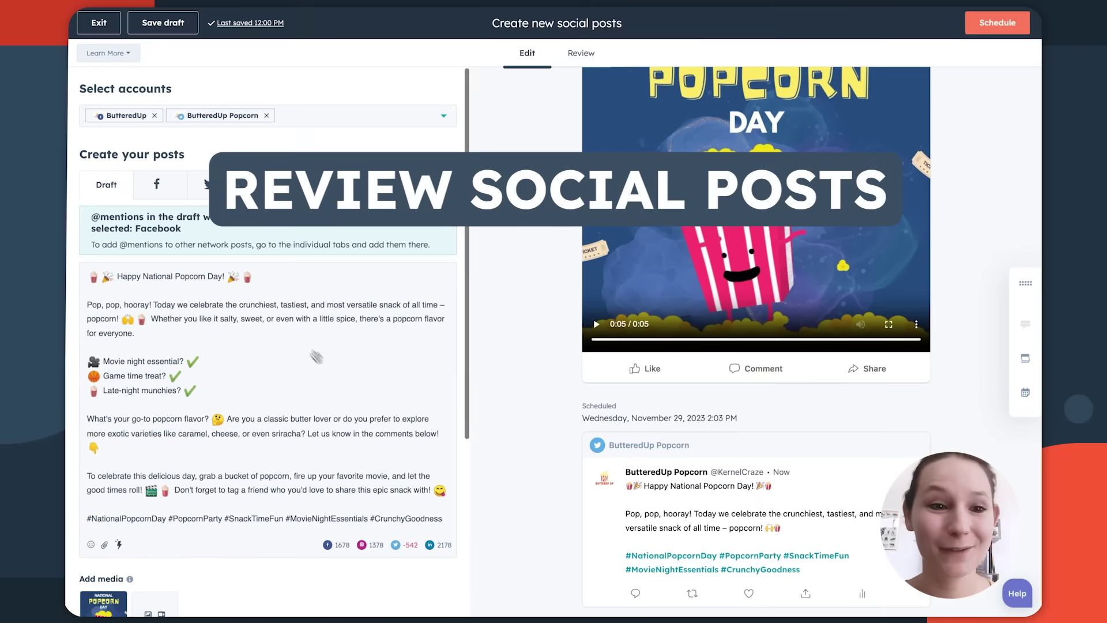
left_click(154, 178)
left_click(206, 185)
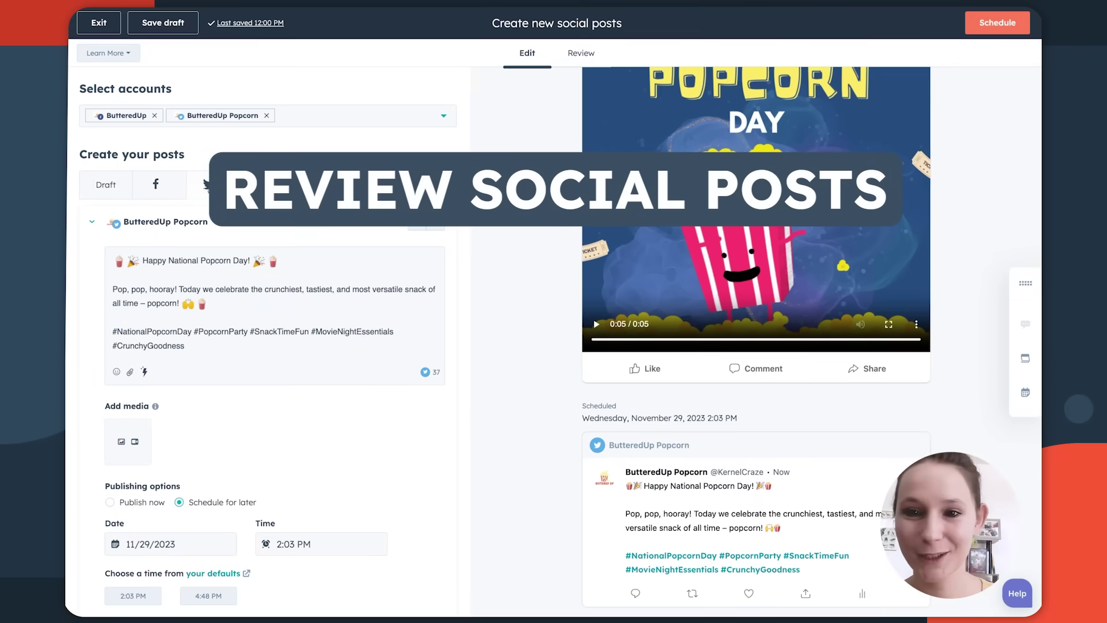
- Review the scheduled posts as a list and examine the full Facebook preview with its National Popcorn Day media
left_click(575, 58)
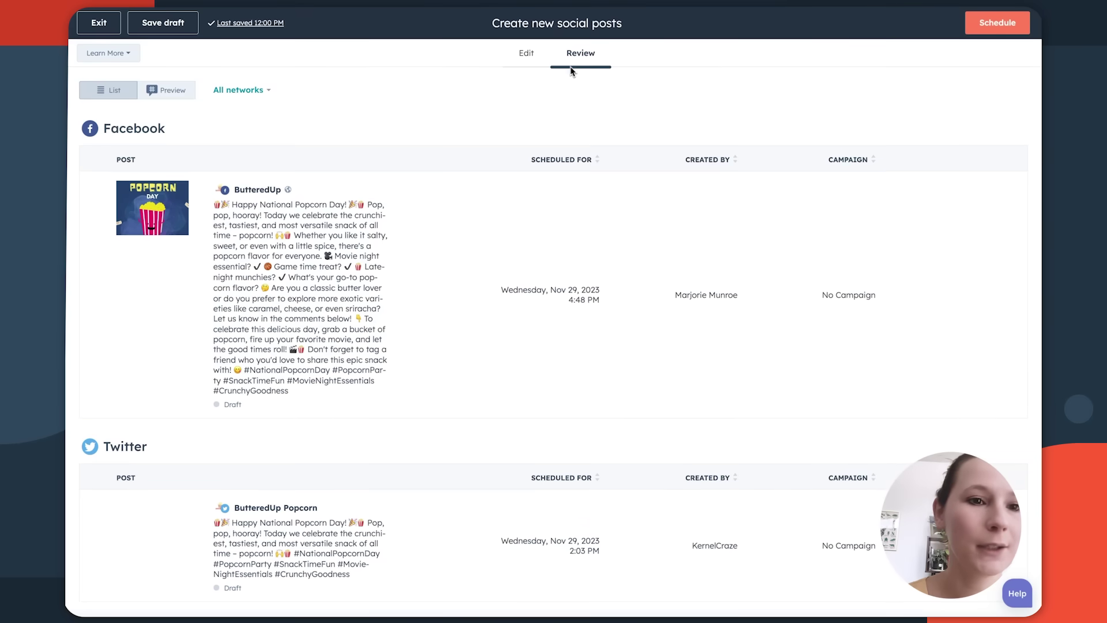
left_click(168, 90)
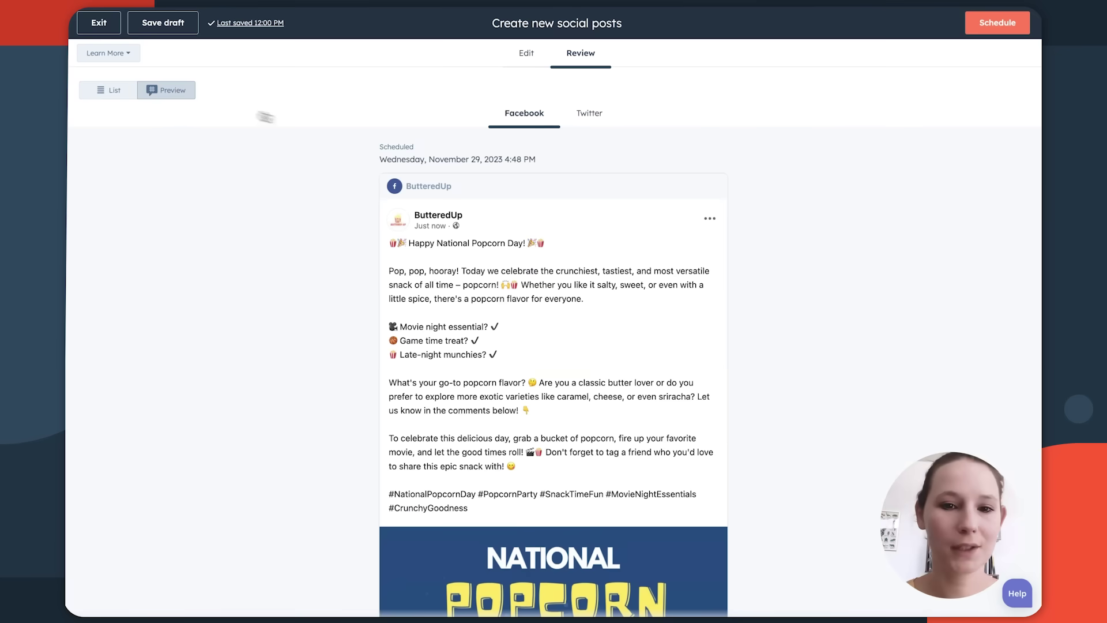
scroll(333, 222, "down", 1)
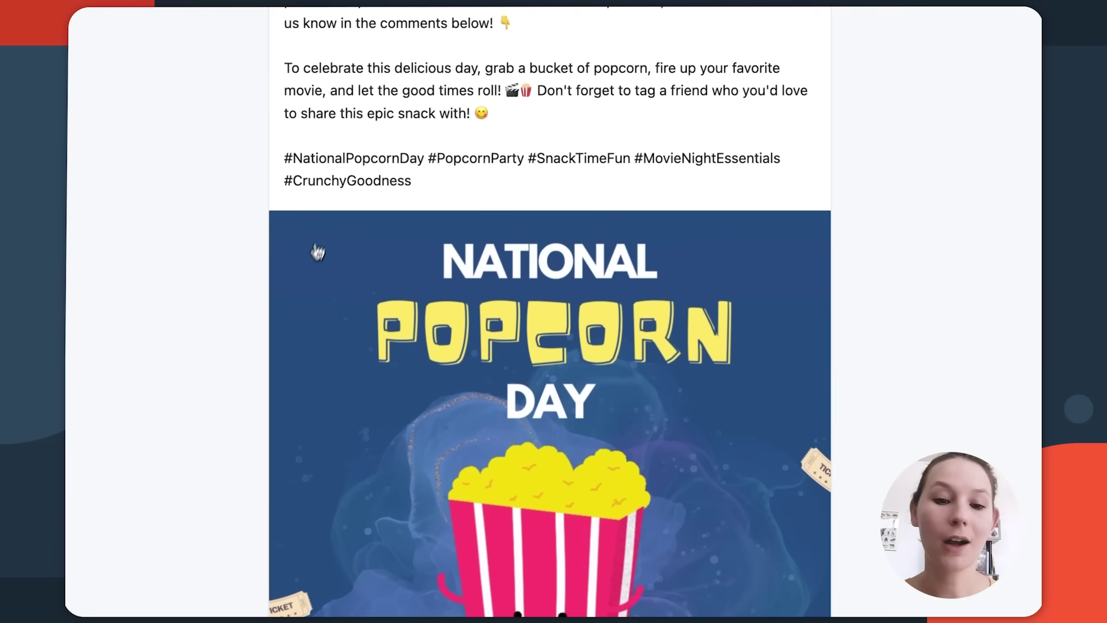
scroll(225, 339, "up", 10)
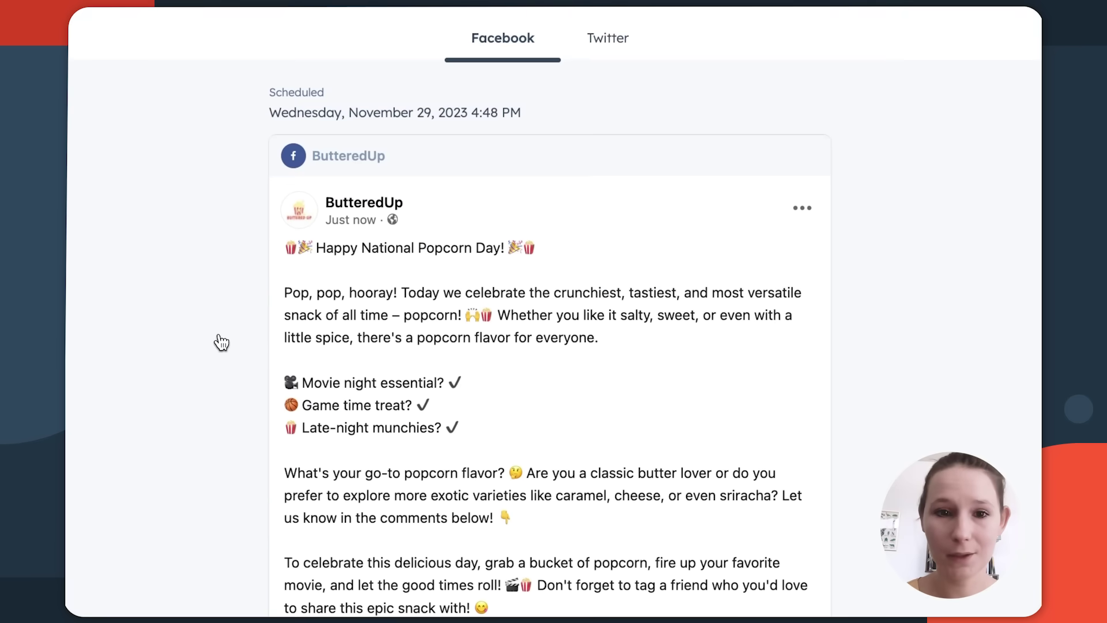
- Compare the Twitter preview with the Facebook one and schedule both posts
left_click(587, 42)
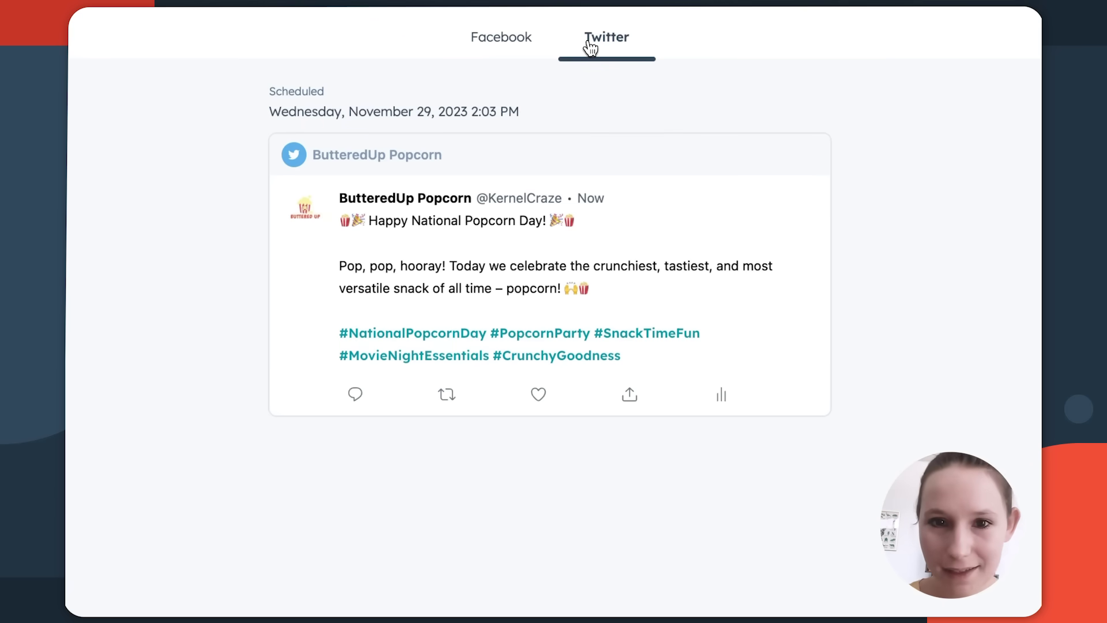
left_click(507, 37)
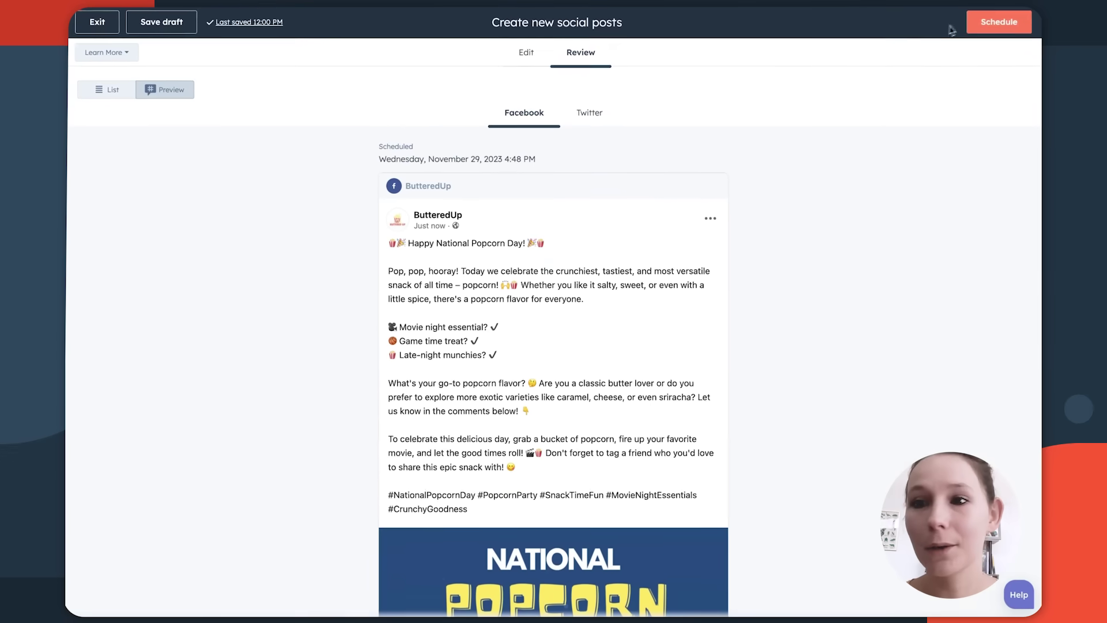
left_click(991, 27)
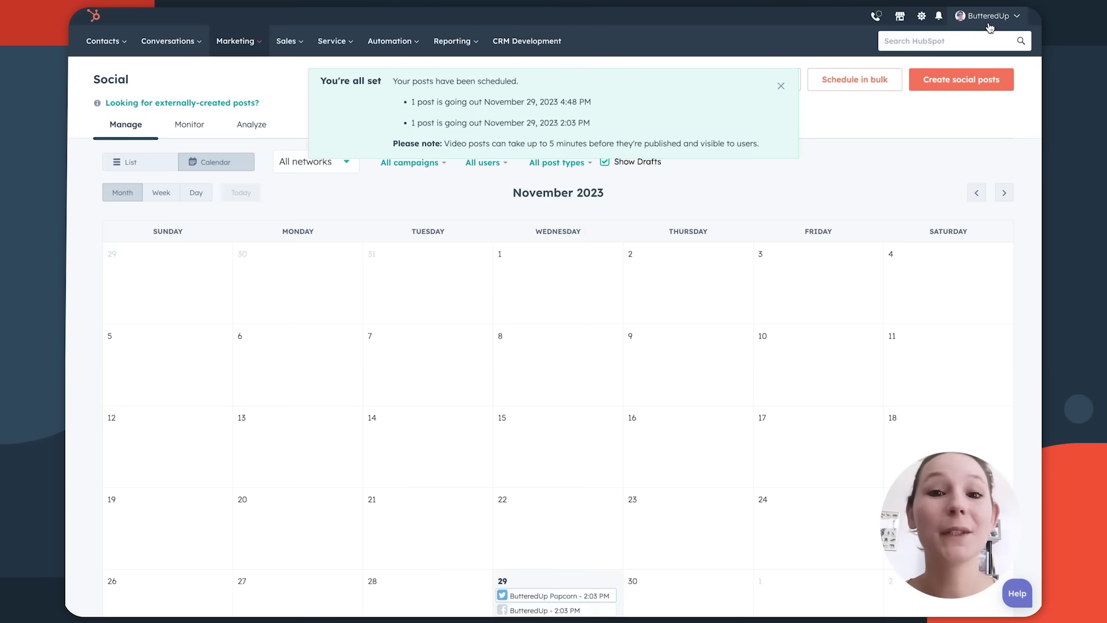